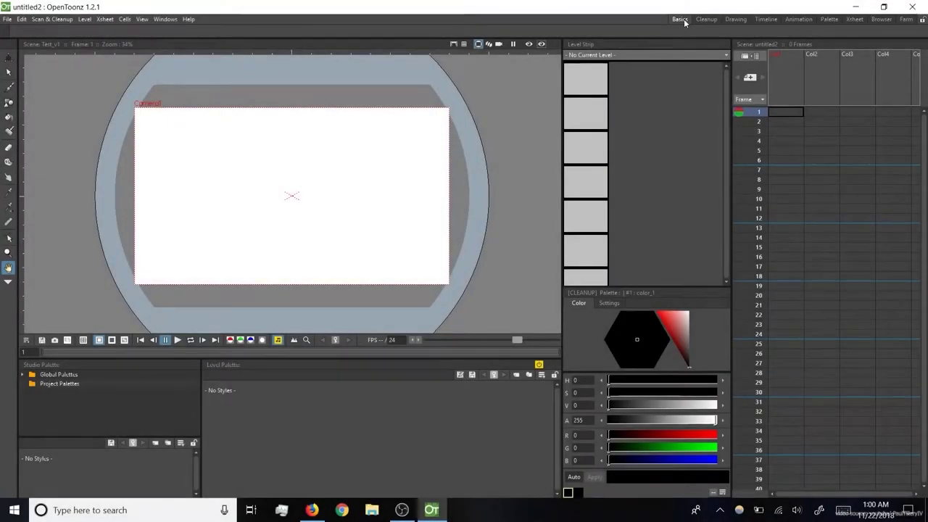
# Step: View the Drawing and Timeline room layouts and return to the Basics room
pyautogui.click(735, 19)
pyautogui.click(766, 19)
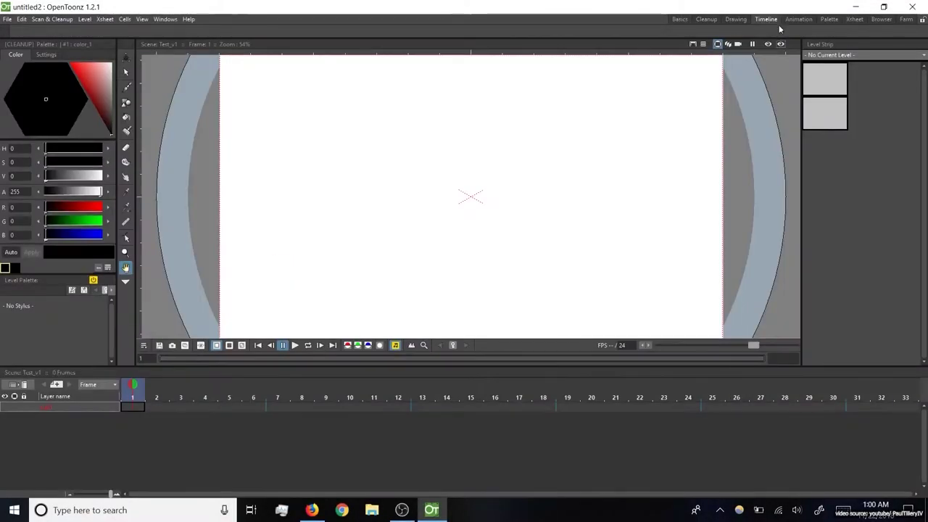
pyautogui.click(677, 20)
# Step: Widen the level strip and enlarge the color editor area beneath it
pyautogui.moveTo(563, 174); pyautogui.dragTo(548, 174)
pyautogui.moveTo(624, 292); pyautogui.dragTo(622, 252)
pyautogui.click(165, 20)
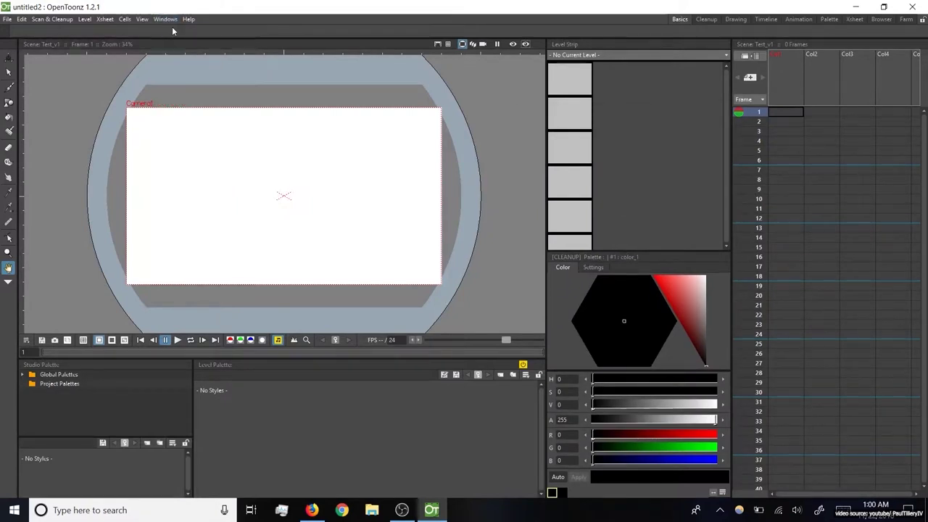
pyautogui.click(422, 416)
pyautogui.moveTo(572, 257); pyautogui.dragTo(305, 395)
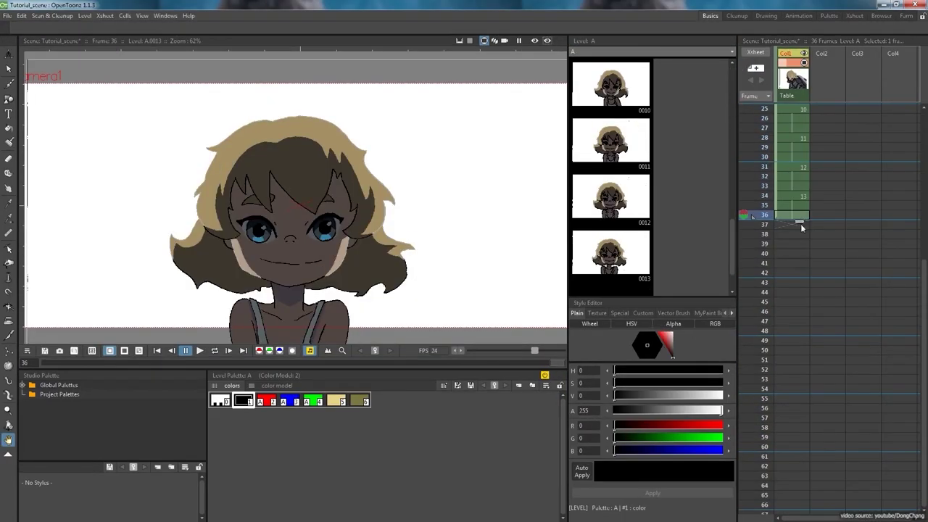
# Step: Extend the exposure of level A in the Xsheet to frame 58
pyautogui.moveTo(800, 223); pyautogui.dragTo(797, 431)
pyautogui.scroll(8, 833, 218)
# Step: Select frame 1 of the second column and open the File Browser to pick a level file
pyautogui.click(833, 110)
pyautogui.click(165, 15)
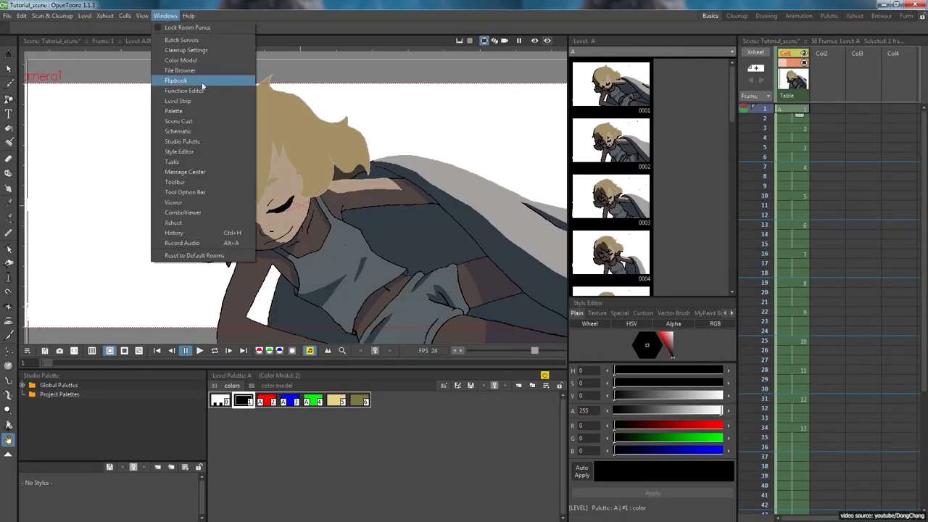
pyautogui.click(180, 69)
pyautogui.click(483, 404)
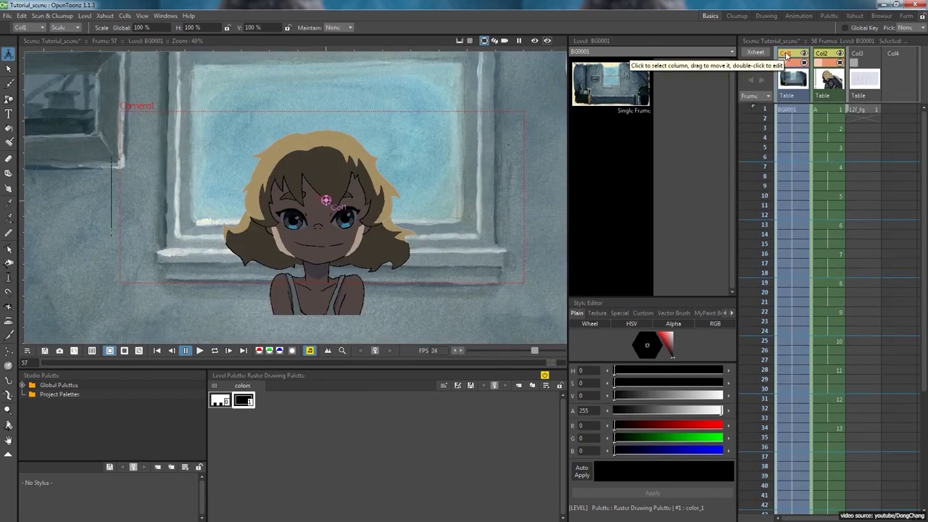
# Step: Rename the background column as BG and the character column as A
pyautogui.click(789, 55)
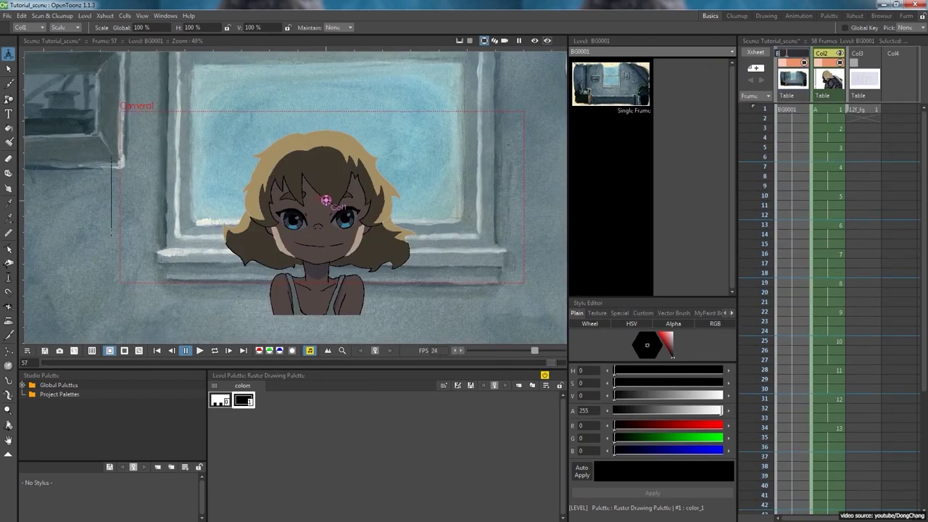
pyautogui.write('BG')
pyautogui.press('Return')
pyautogui.click(793, 137)
pyautogui.click(828, 138)
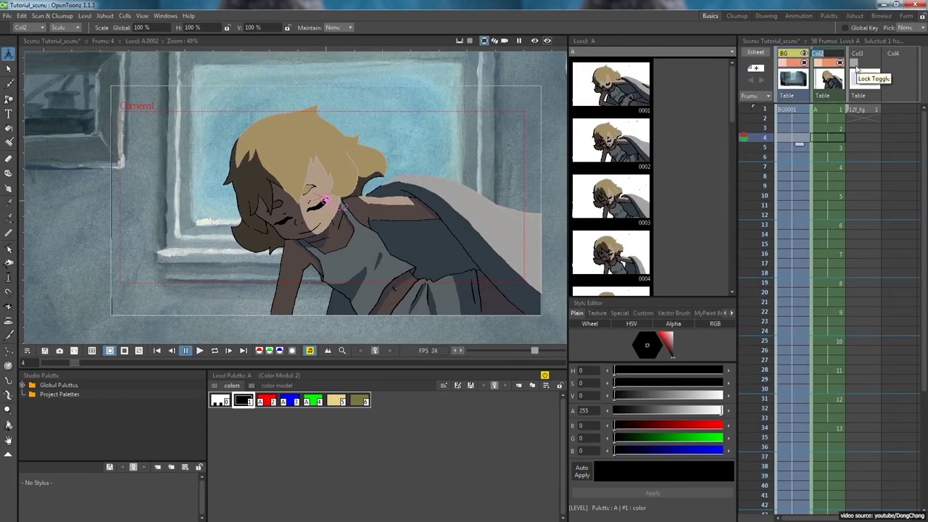
pyautogui.click(862, 137)
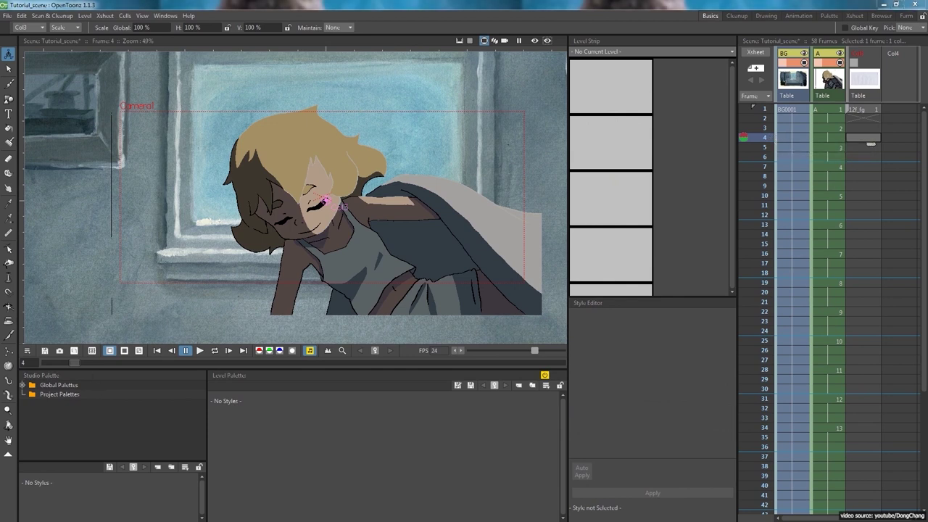
pyautogui.scroll(-2, 801, 319)
pyautogui.click(797, 340)
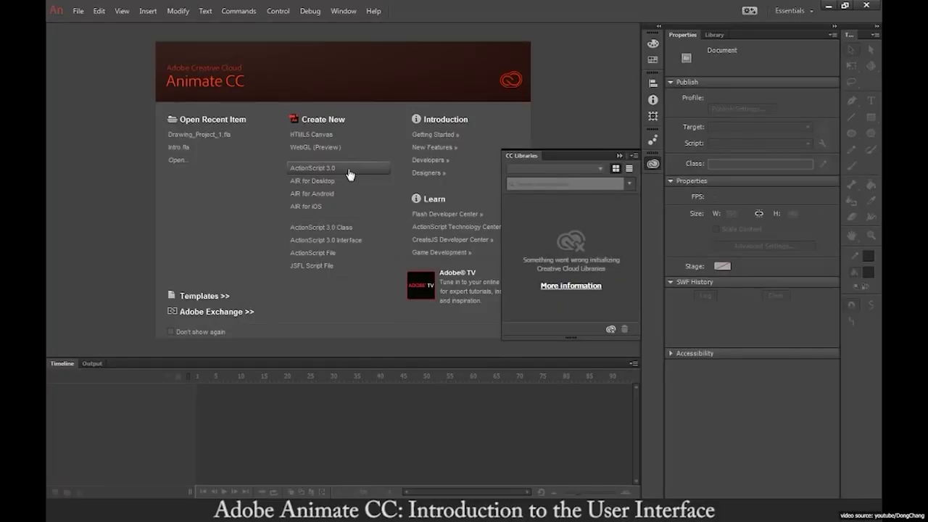
# Step: Create two new ActionScript 3.0 documents in Adobe Animate
pyautogui.click(335, 182)
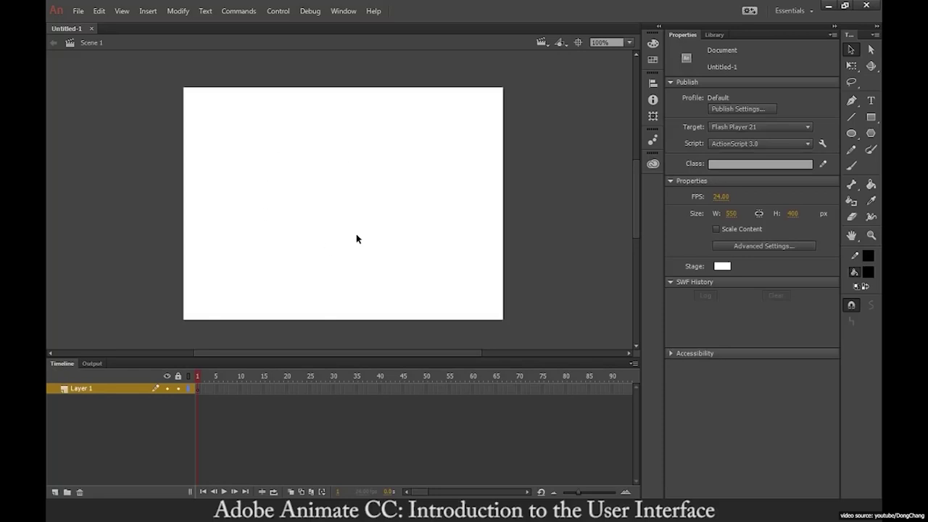
pyautogui.click(77, 11)
pyautogui.click(90, 22)
pyautogui.press('Return')
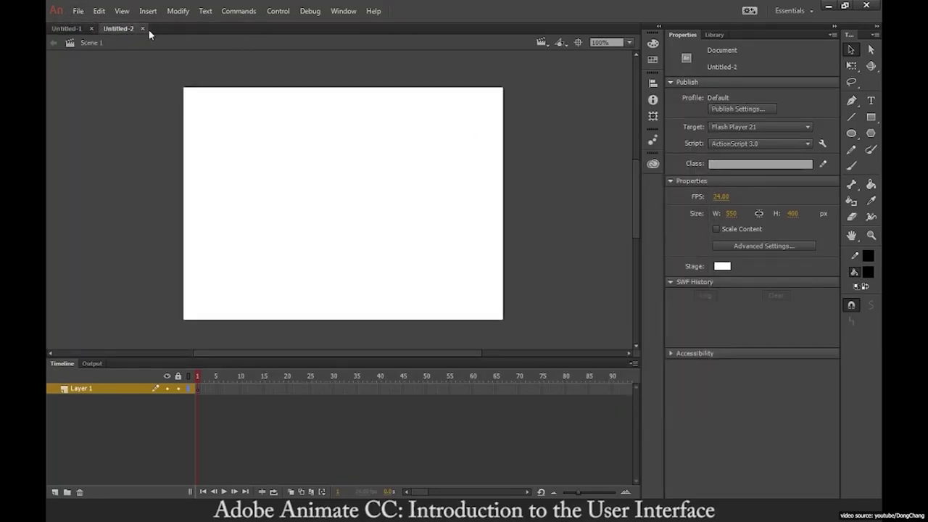
# Step: Switch back to the Untitled-1 document and review the available window, modify and control commands
pyautogui.click(78, 11)
pyautogui.click(76, 11)
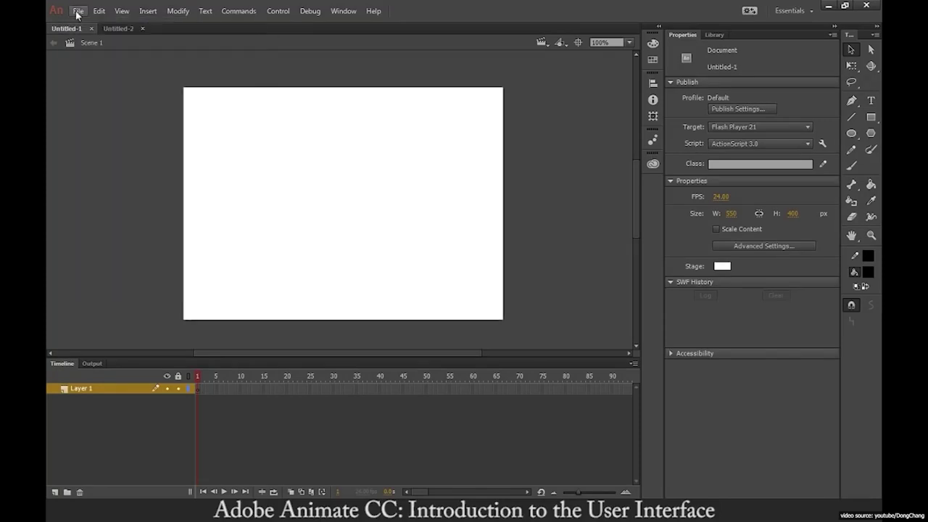
pyautogui.click(77, 11)
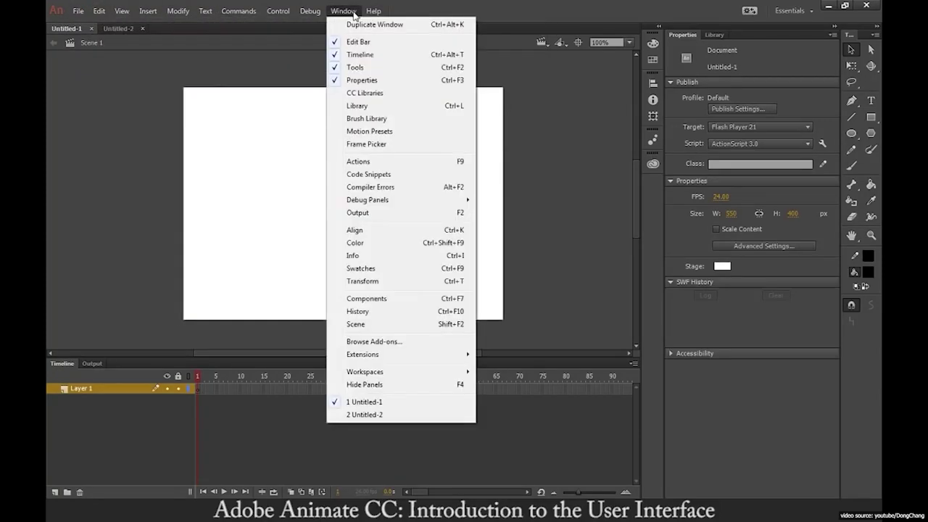
pyautogui.moveTo(121, 11)
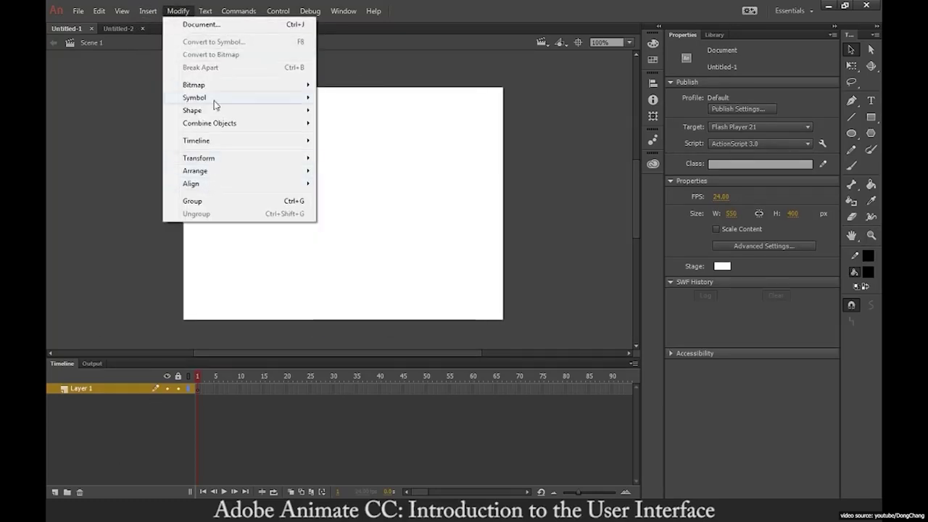
pyautogui.moveTo(205, 11)
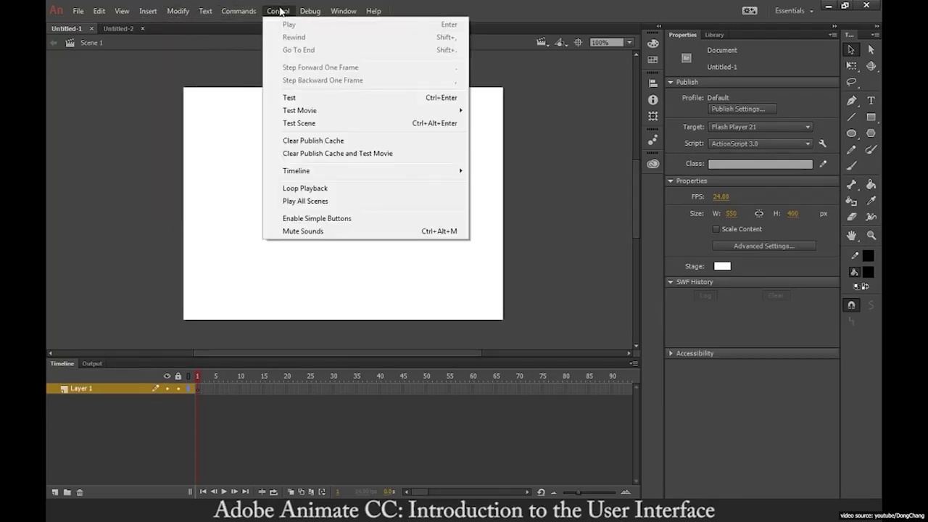
pyautogui.click(278, 9)
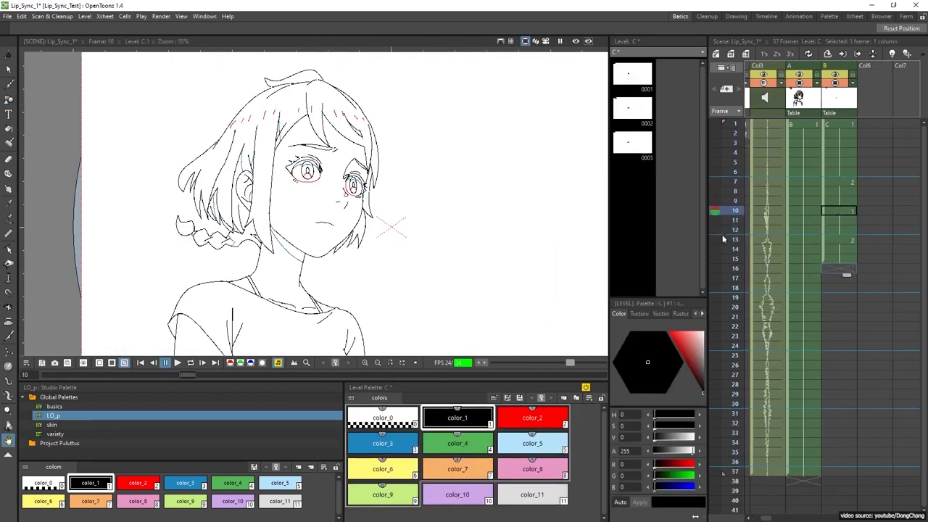
pyautogui.click(739, 168)
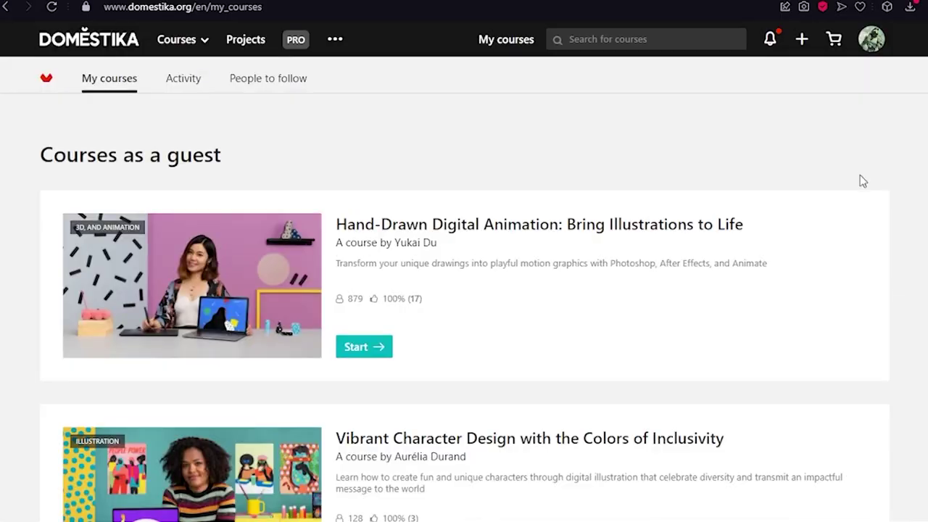
# Step: Open the Hand-Drawn Digital Animation course on Domestika and examine its information and content pages
pyautogui.scroll(-1, 902, 236)
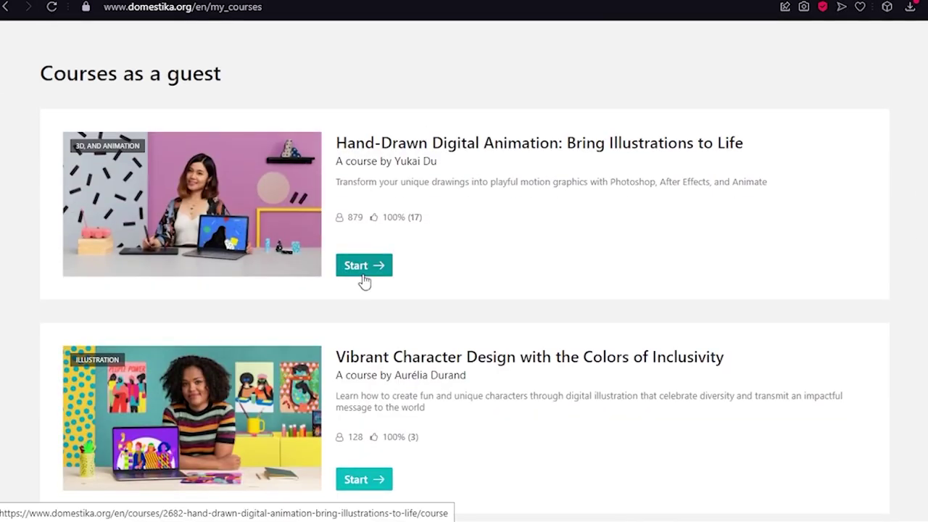
pyautogui.scroll(-3, 544, 265)
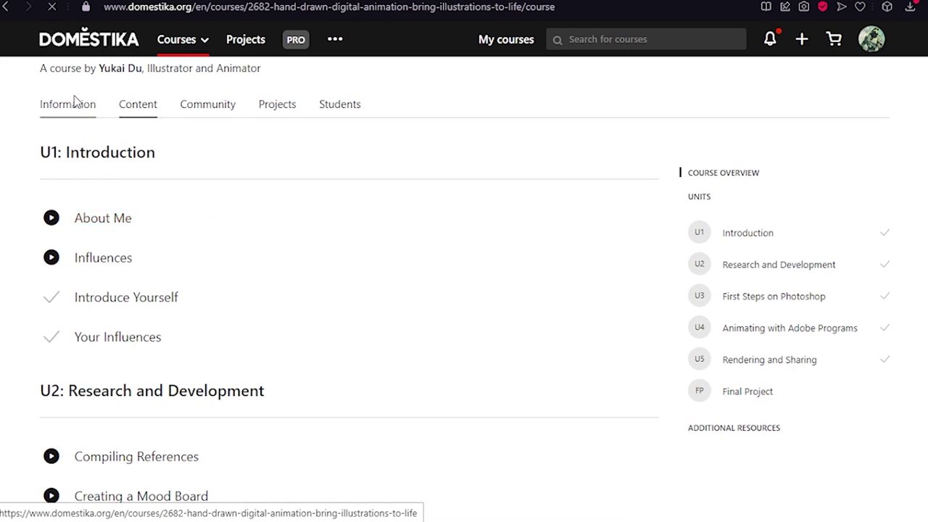
pyautogui.click(75, 101)
pyautogui.scroll(-5, 924, 272)
pyautogui.scroll(-2, 924, 273)
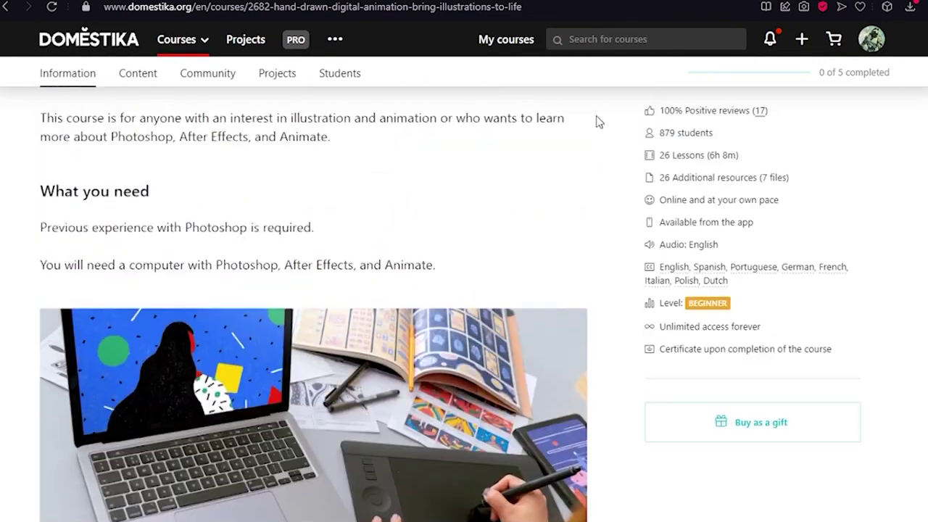
pyautogui.scroll(5, 597, 121)
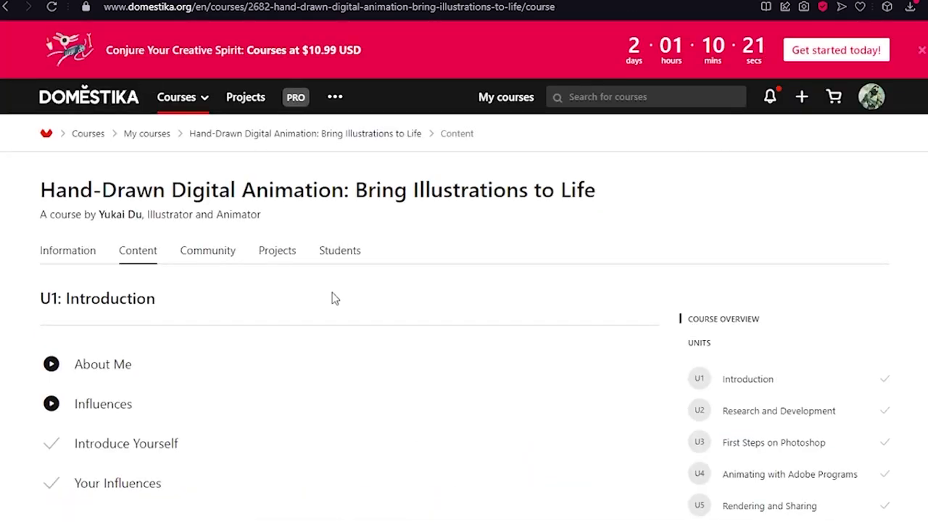
pyautogui.scroll(-2, 742, 449)
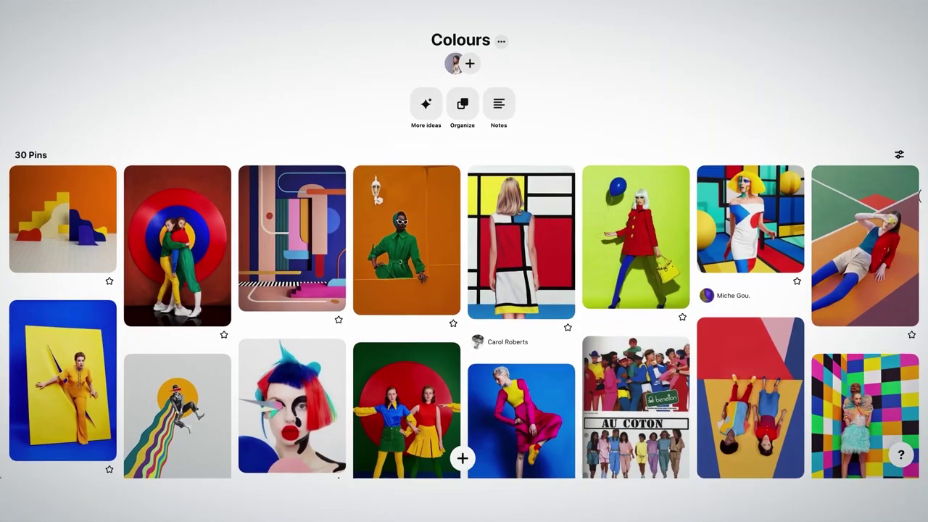
# Step: Browse the Colours board on Pinterest and save a pattern pin to the Patterns board
pyautogui.scroll(-3, 464, 268)
pyautogui.scroll(-1, 917, 235)
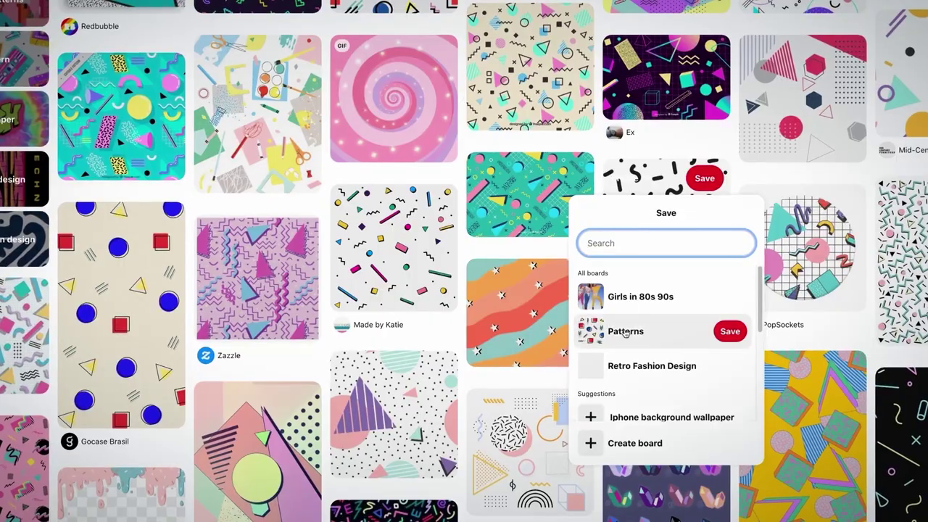
pyautogui.click(729, 329)
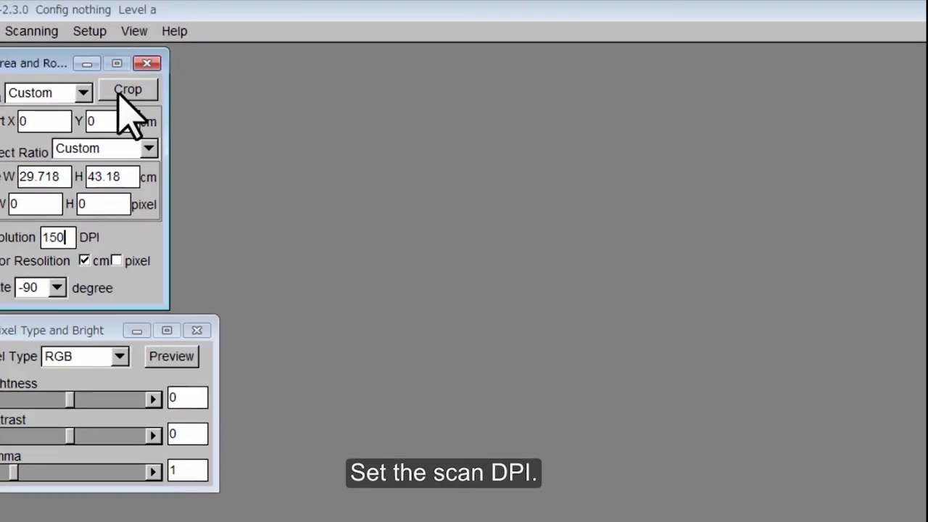
# Step: In the scanning program, crop the scan area to the paper sheet, about 29.43 by 18.63 cm, and preview it
pyautogui.click(119, 95)
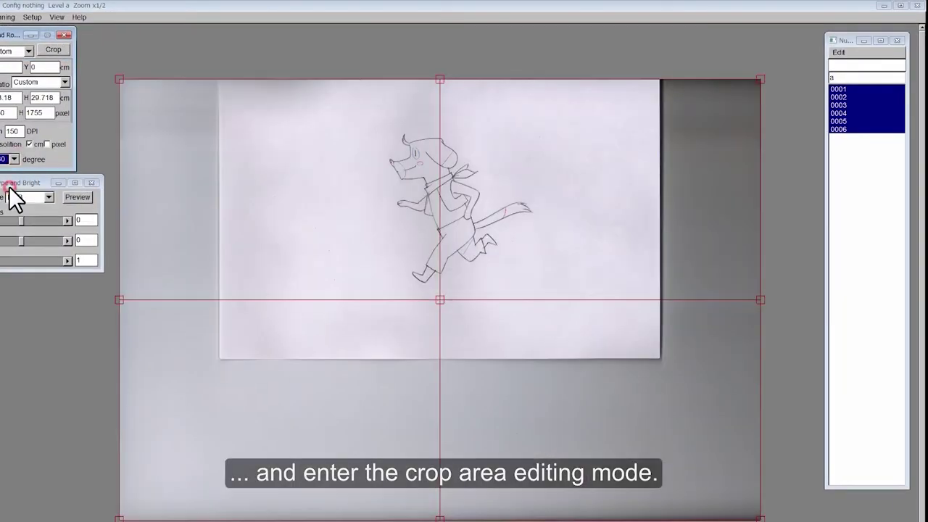
pyautogui.moveTo(220, 78); pyautogui.dragTo(657, 355)
pyautogui.click(79, 197)
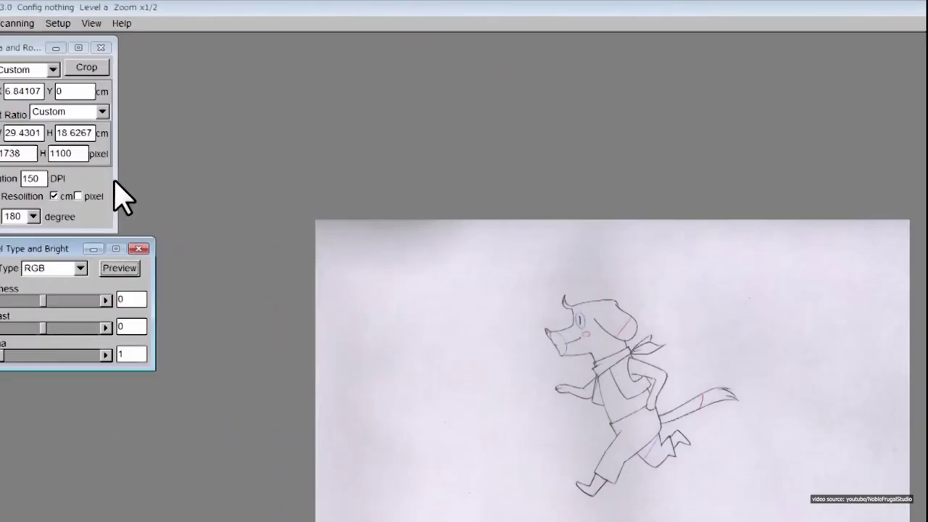
# Step: Scan drawings 0001 to 0006 of level a one after another
pyautogui.click(7, 17)
pyautogui.click(29, 75)
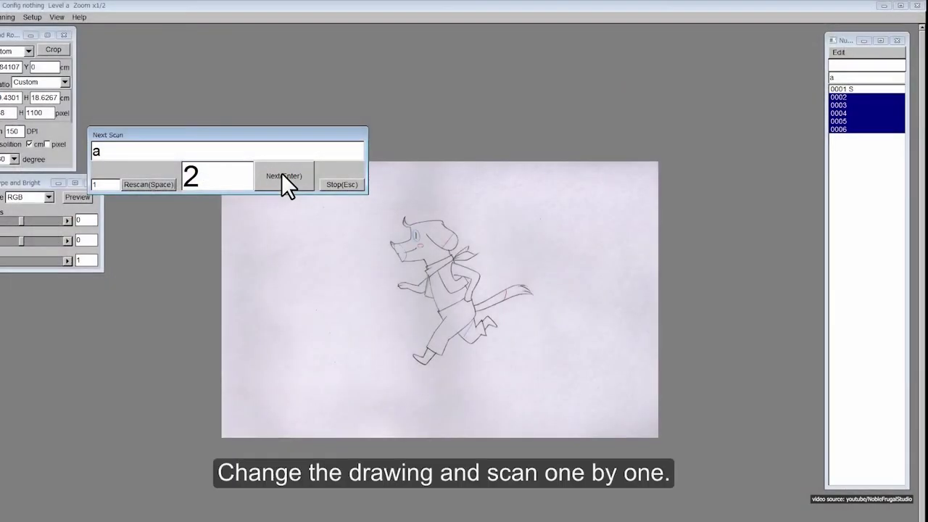
pyautogui.click(282, 176)
pyautogui.click(281, 177)
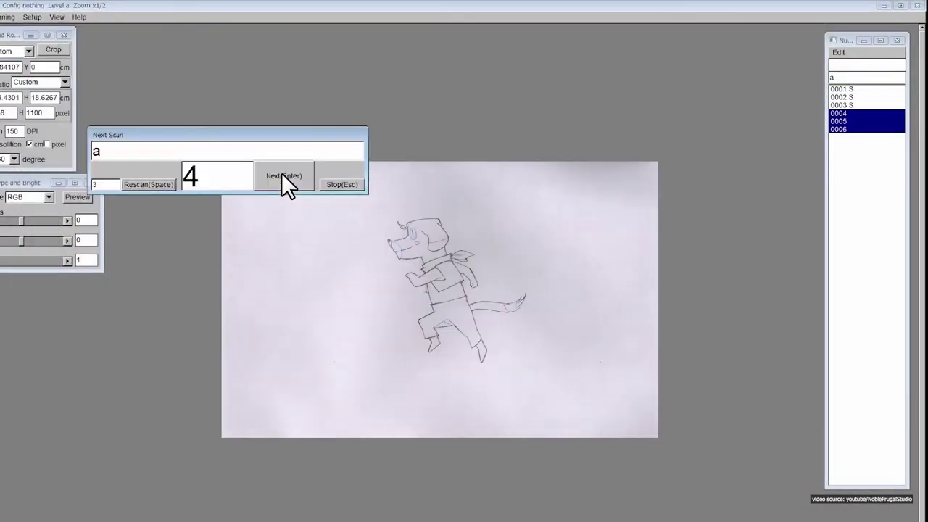
pyautogui.click(281, 176)
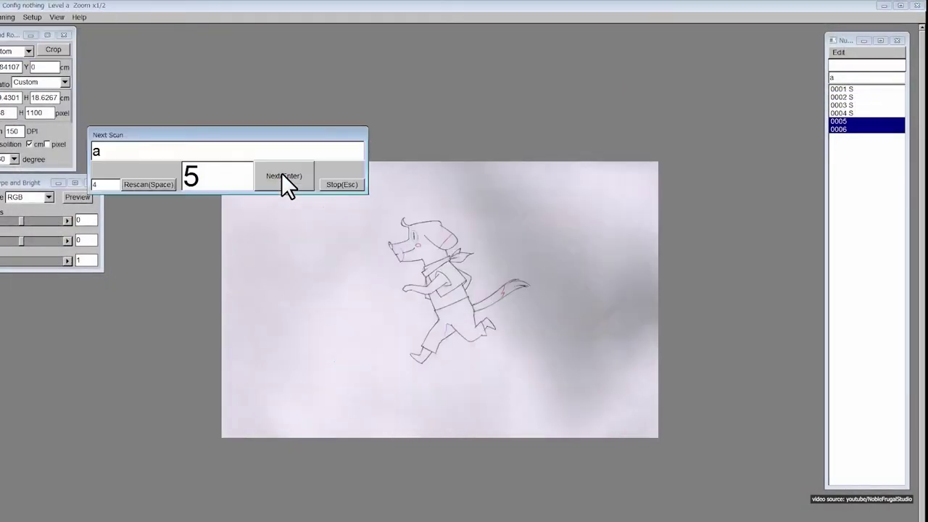
pyautogui.click(282, 176)
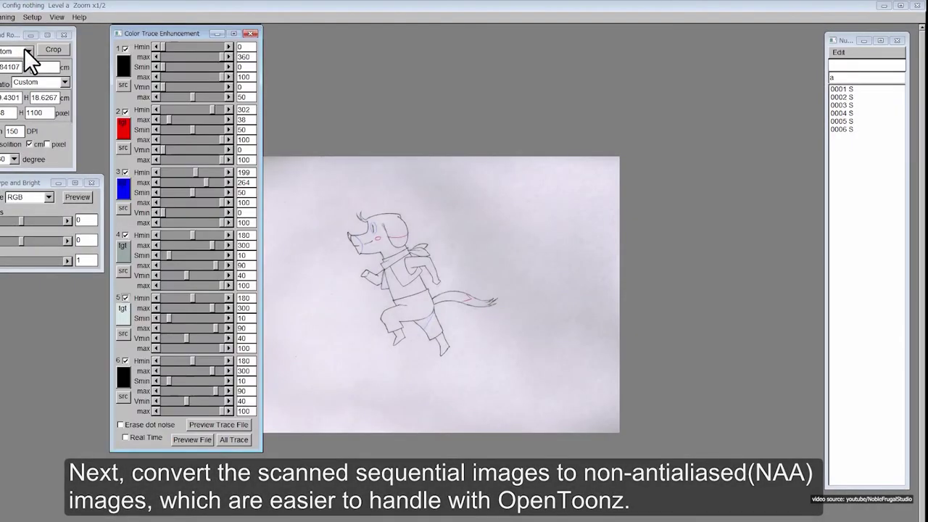
# Step: Disable trace colors 4, 5 and 6 in the Color Trace Enhancement settings
pyautogui.click(125, 235)
pyautogui.click(125, 297)
pyautogui.click(126, 360)
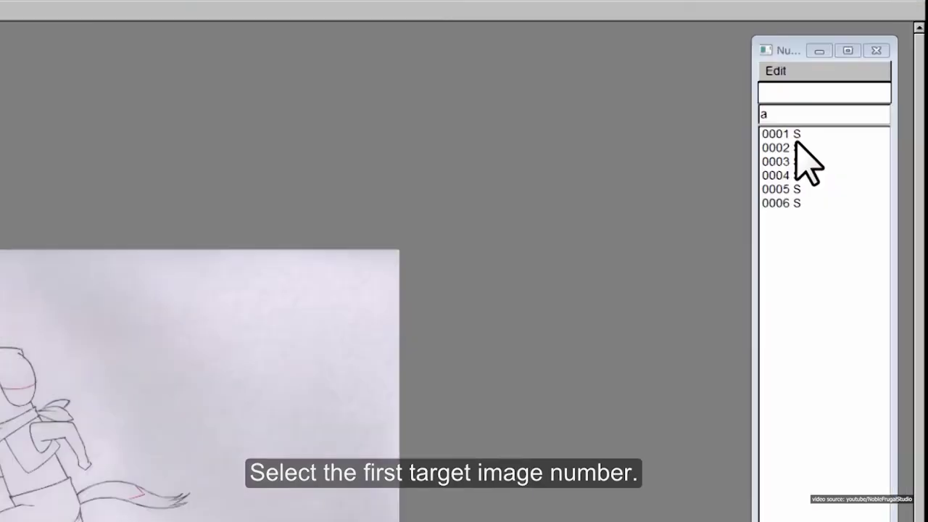
# Step: Select image 0001 as the first target for the trace conversion
pyautogui.click(849, 90)
pyautogui.click(32, 16)
pyautogui.moveTo(58, 17)
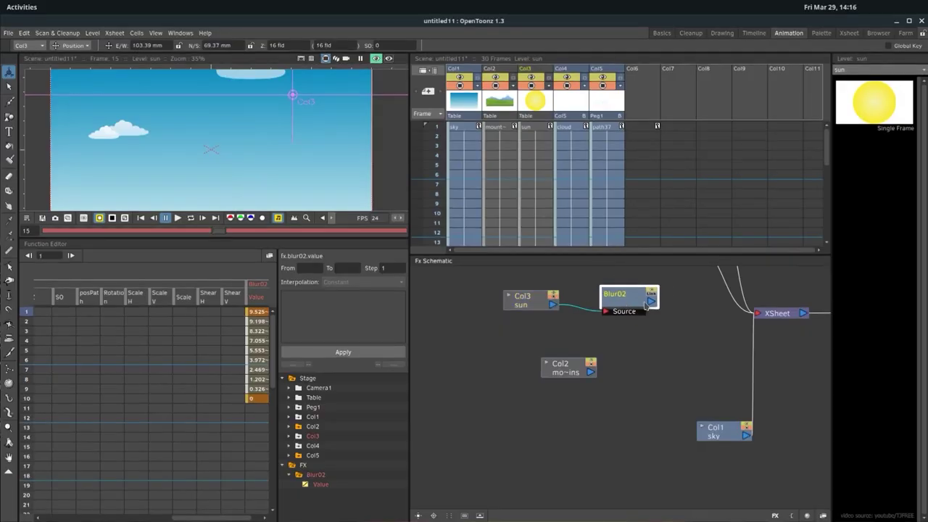
# Step: Switch to OpenToonz and connect the Col2 mountains node to the XSheet node in the Fx Schematic
pyautogui.moveTo(590, 372); pyautogui.dragTo(756, 313)
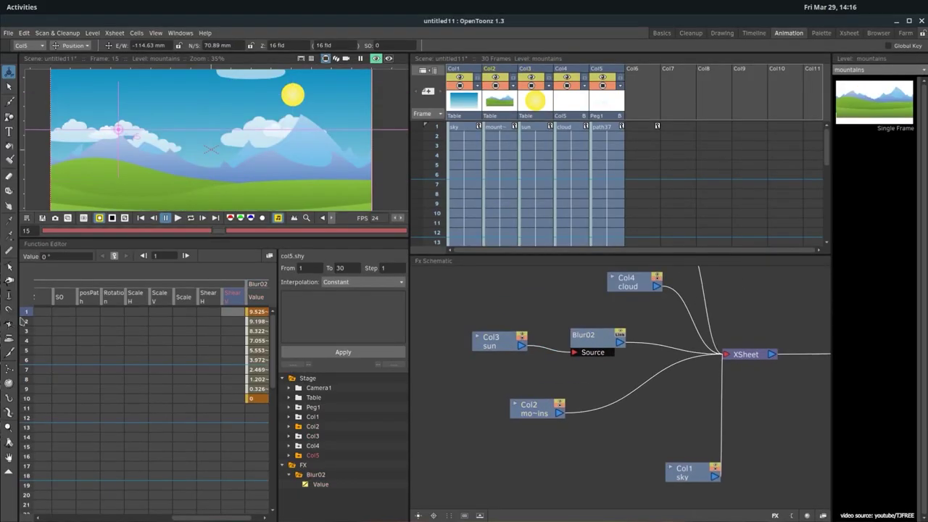
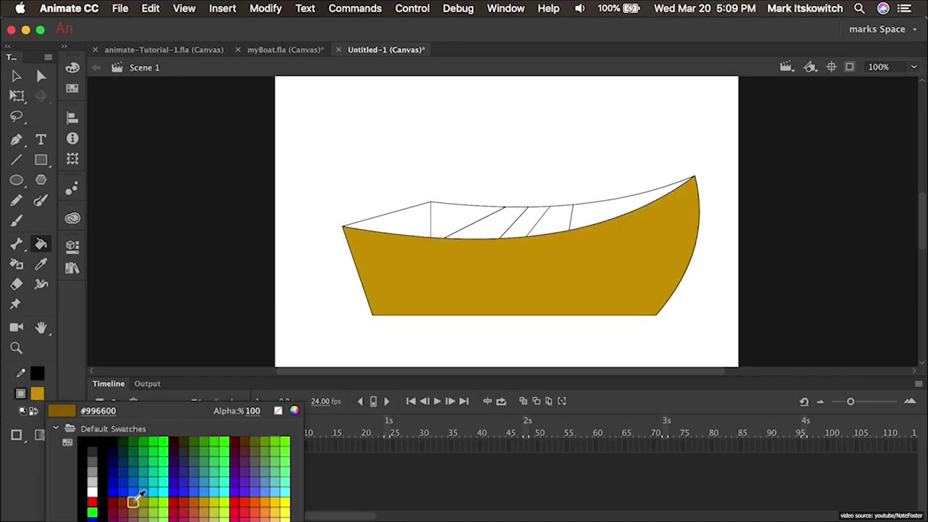
# Step: In Adobe Animate, fill the boat's interior section near the bow with #996600 and pick another fill color
pyautogui.click(590, 221)
pyautogui.click(37, 394)
pyautogui.click(171, 445)
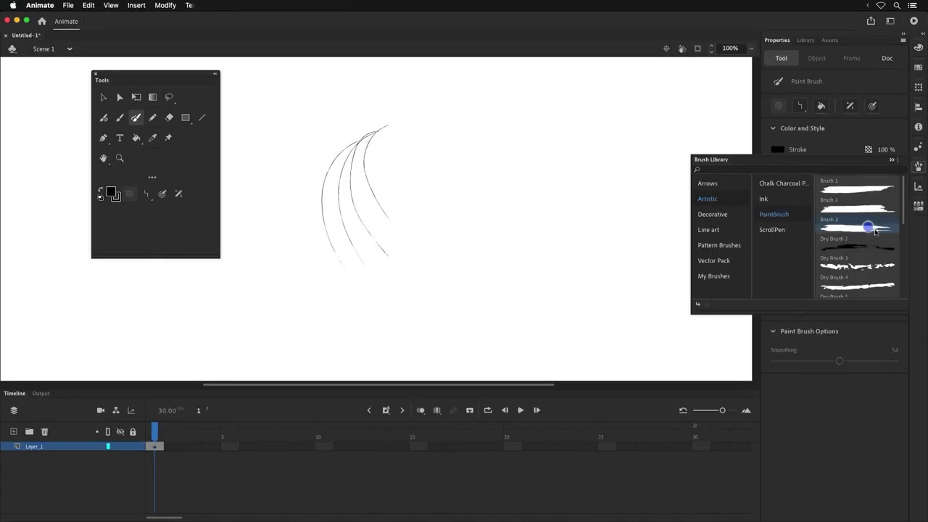
# Step: Give the Paint Brush the artistic Brush 3 style at stroke size 17 and enable pressure-sensitive width
pyautogui.click(864, 203)
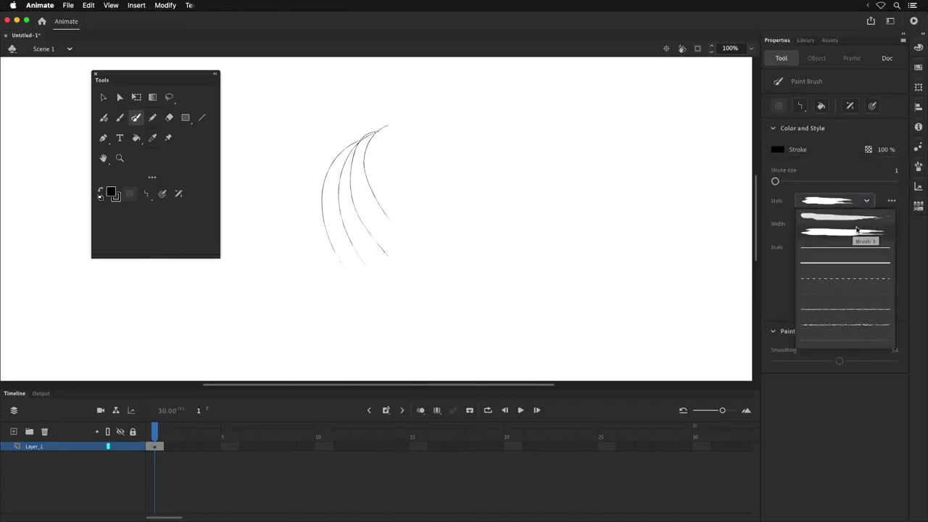
pyautogui.click(864, 205)
pyautogui.click(864, 203)
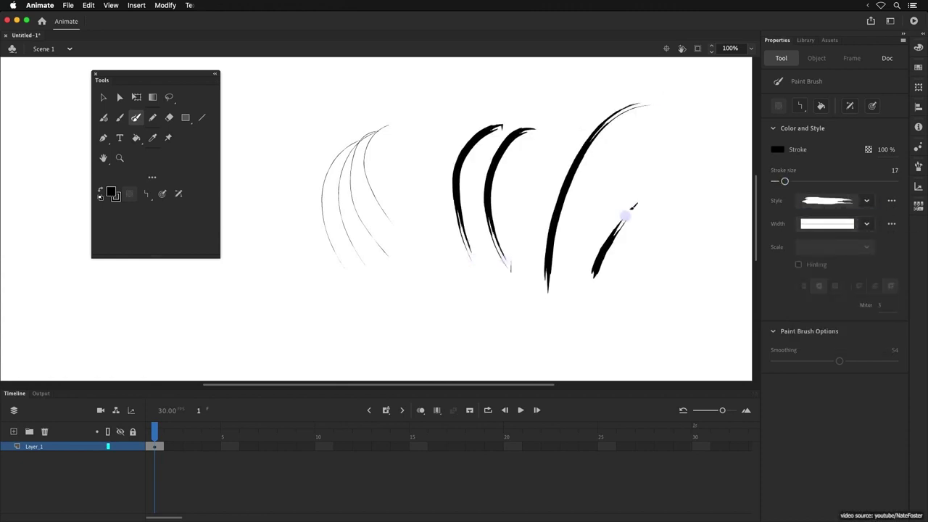
pyautogui.click(850, 106)
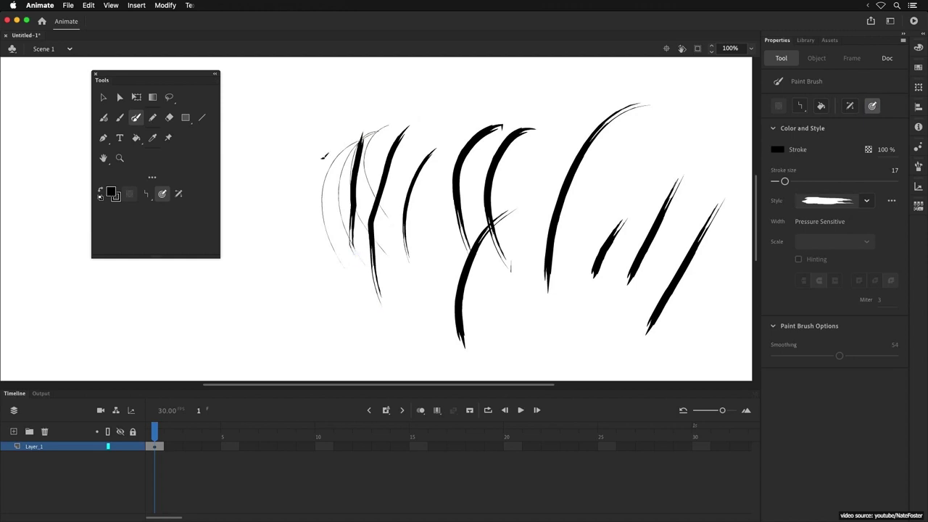
# Step: Look through the Pattern Brushes category of the Brush Library and close the library
pyautogui.click(839, 232)
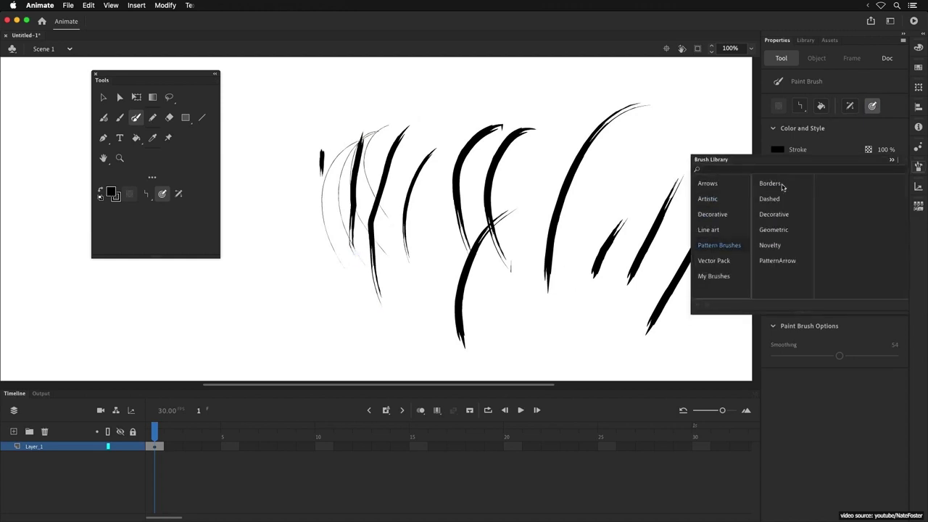
pyautogui.click(890, 160)
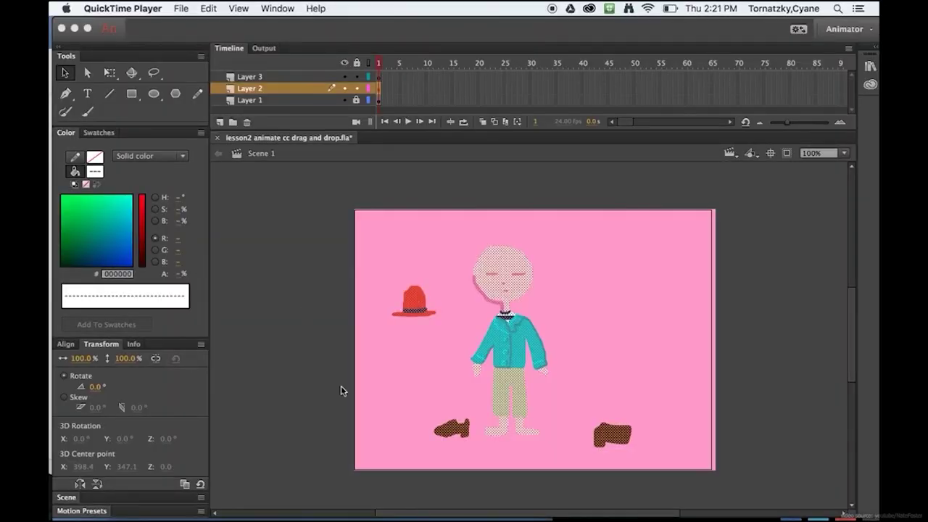
# Step: Inspect the artwork on the drag-and-drop project's layers, play a test movie and close its preview
pyautogui.click(262, 81)
pyautogui.click(612, 434)
pyautogui.click(476, 233)
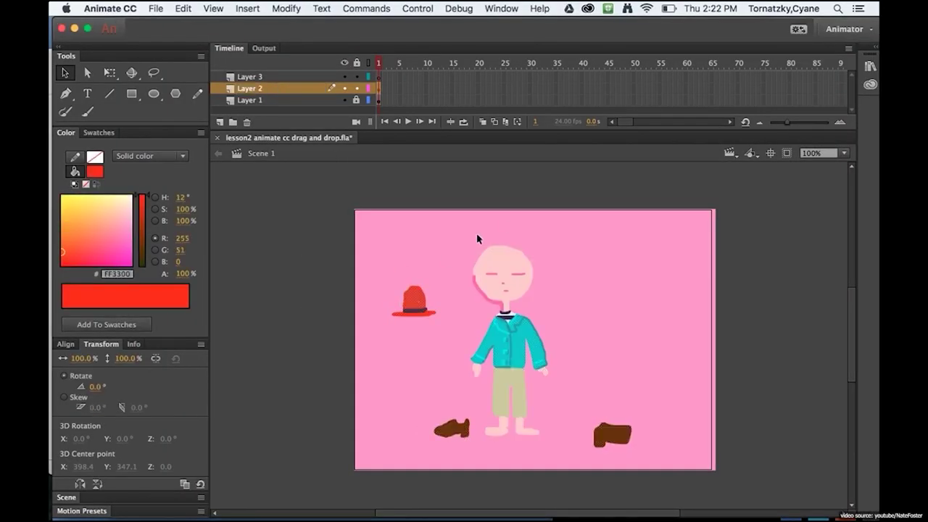
pyautogui.press('super+Return')
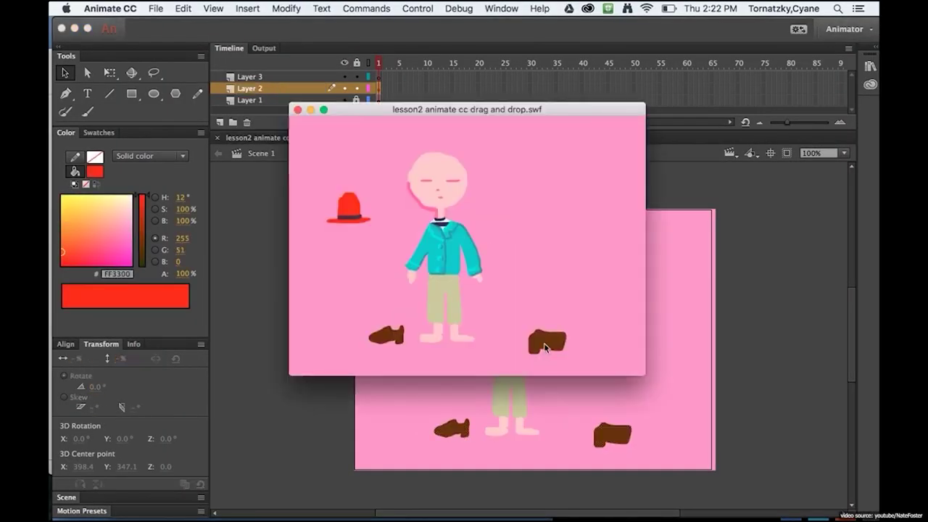
pyautogui.click(297, 110)
# Step: Delete Layer 3 from the timeline
pyautogui.click(275, 78)
pyautogui.click(246, 122)
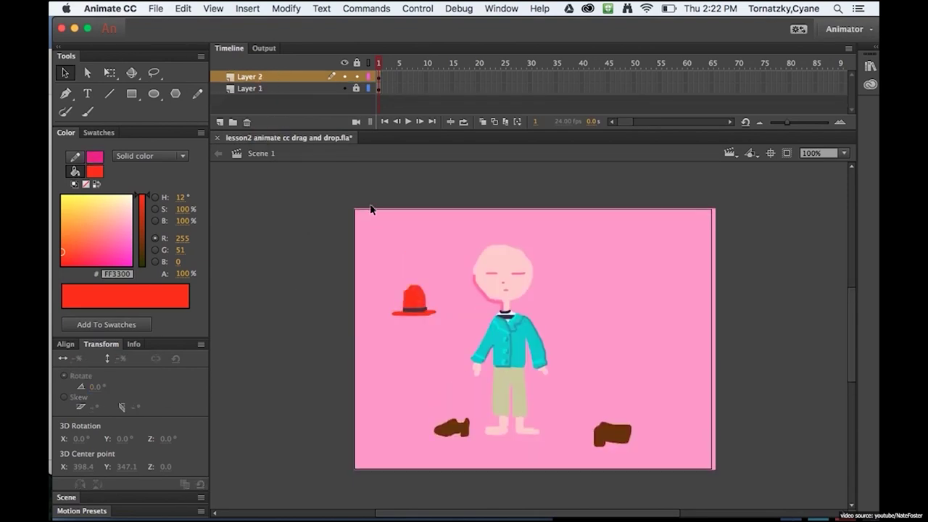
# Step: Rename Layer 2 "character and objects" and Layer 1 "pink background", and lock the background layer
pyautogui.doubleClick(252, 76)
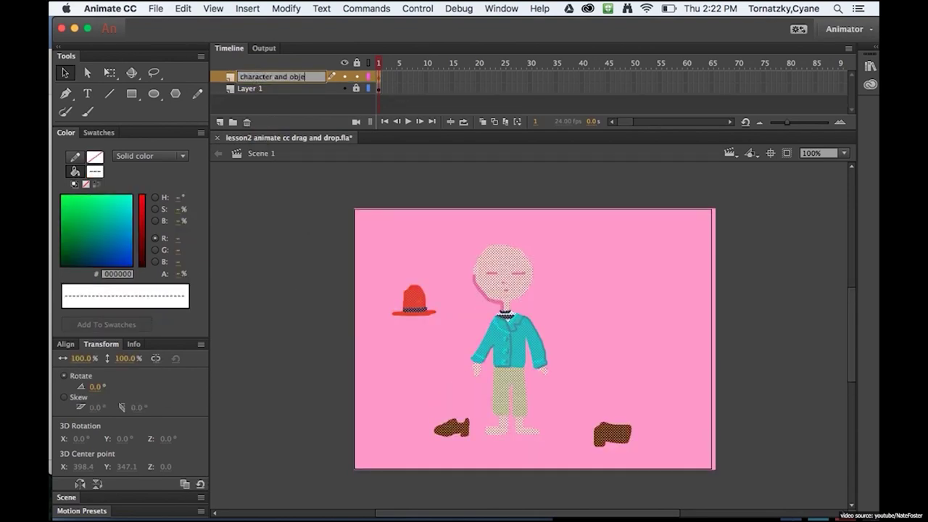
pyautogui.doubleClick(250, 87)
pyautogui.write('pink background')
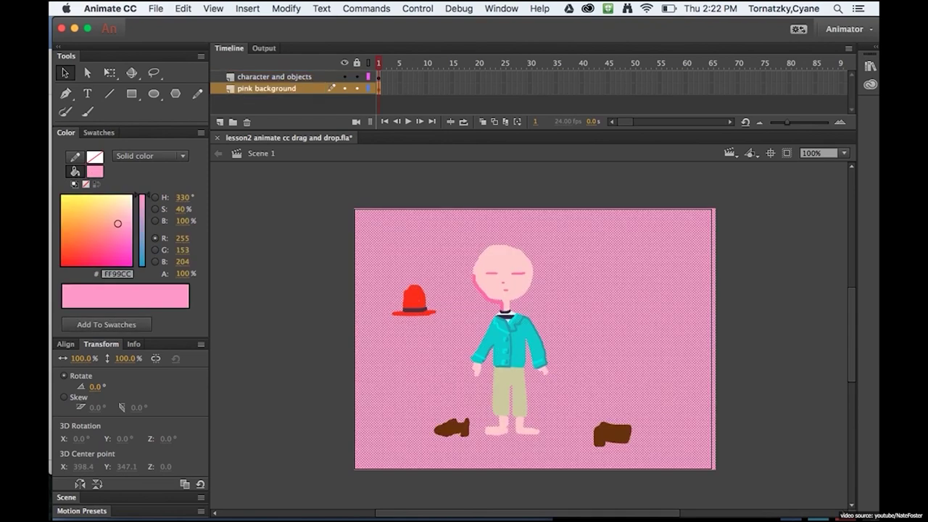
pyautogui.click(356, 88)
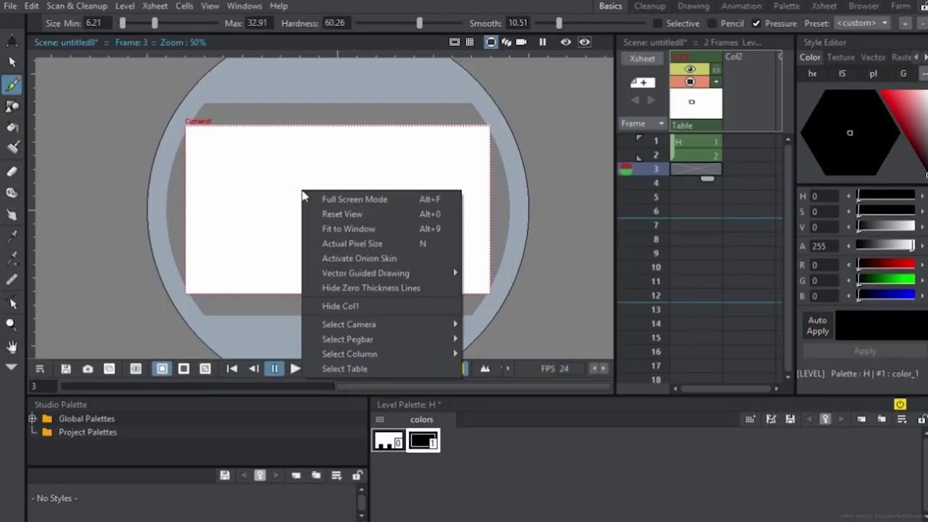
# Step: Switch to OpenToonz, activate the onion skin and draw a squashed ball on frame 3, guided by the earlier frames
pyautogui.click(363, 259)
pyautogui.click(695, 196)
pyautogui.click(626, 155)
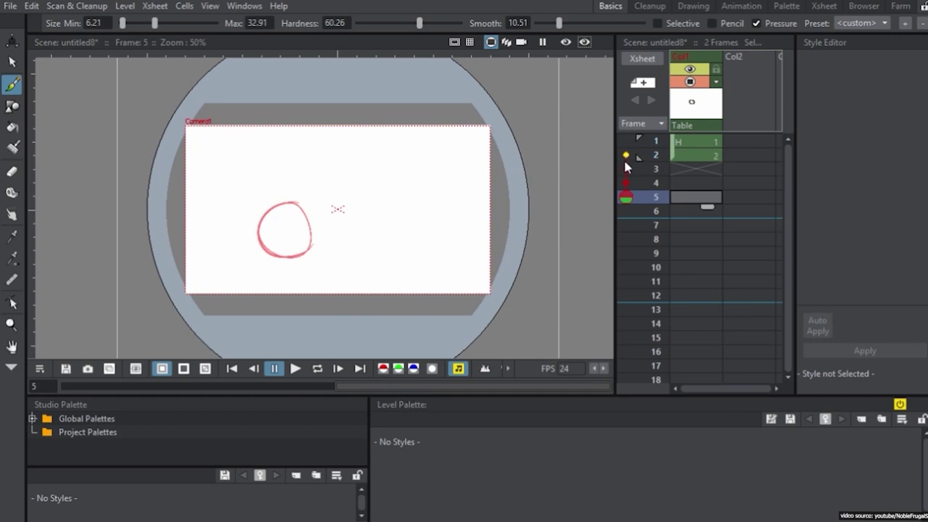
pyautogui.click(693, 174)
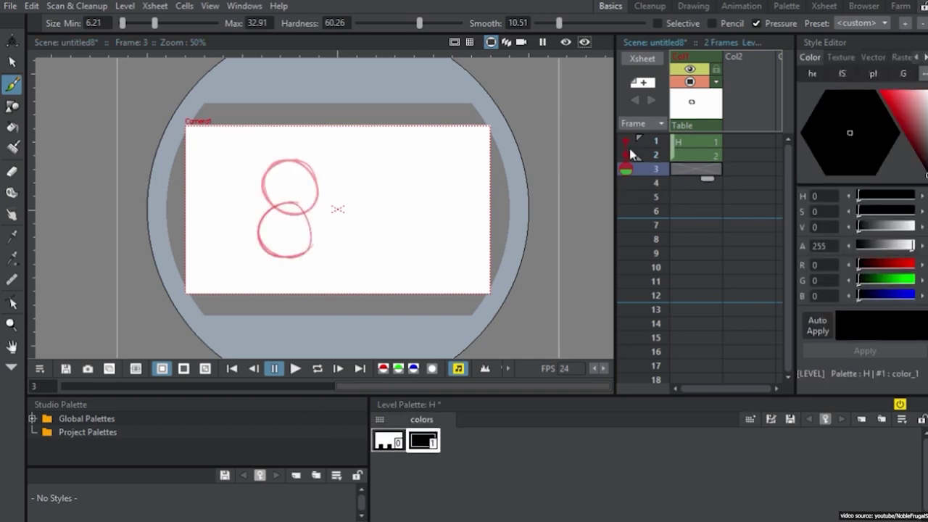
pyautogui.click(695, 155)
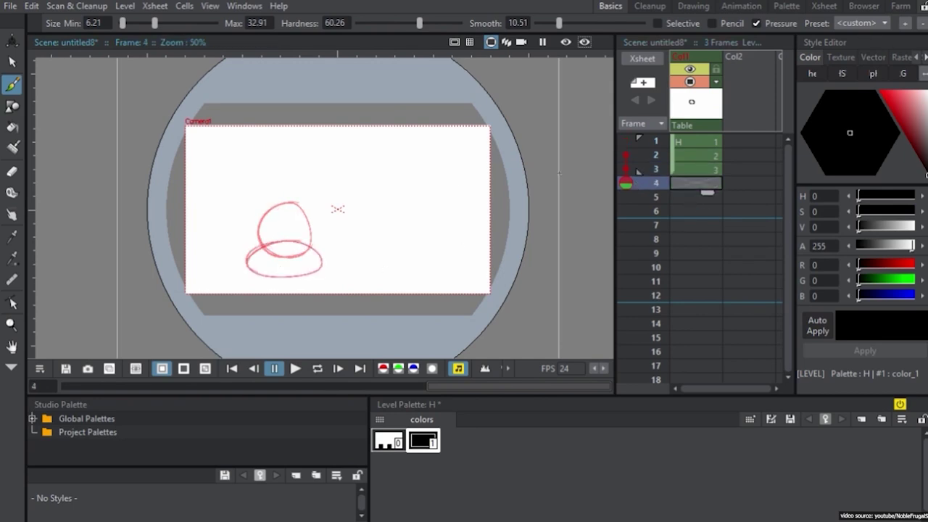
# Step: On frame 1, add a red style (RGB 226, 90, 90) to the level palette and color the ball with it
pyautogui.click(696, 142)
pyautogui.click(11, 128)
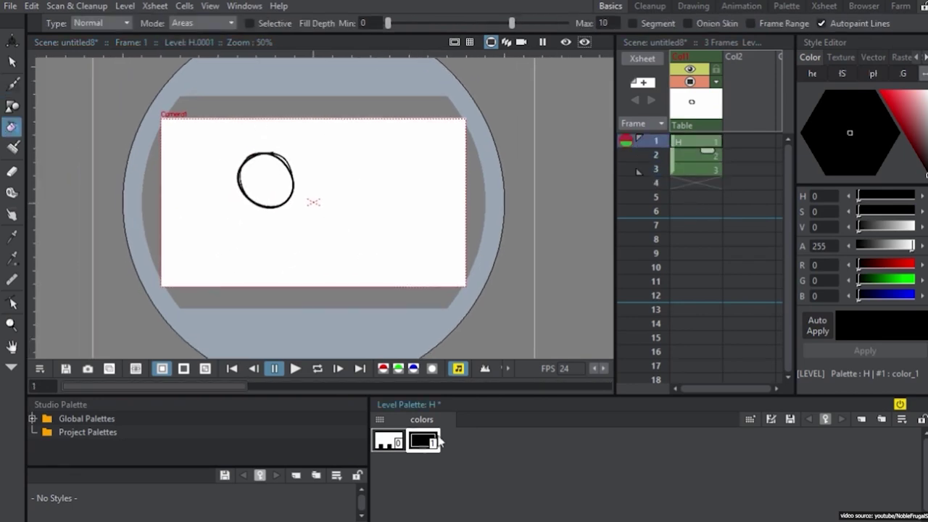
pyautogui.rightClick(442, 459)
pyautogui.click(475, 423)
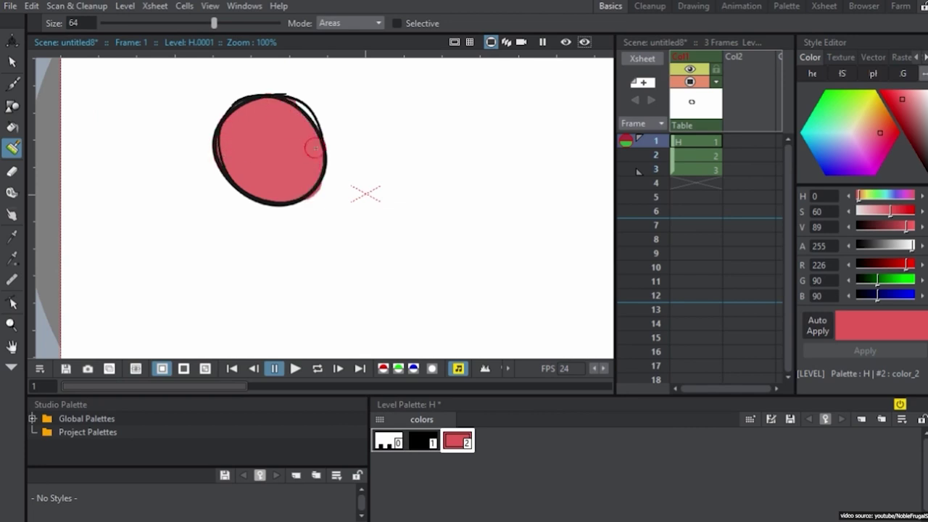
# Step: Paint over the remaining gap at the ball's edge and remove the overflow outside the outline with color_0
pyautogui.moveTo(313, 147); pyautogui.dragTo(294, 95)
pyautogui.press('a')
pyautogui.press('k')
pyautogui.click(378, 439)
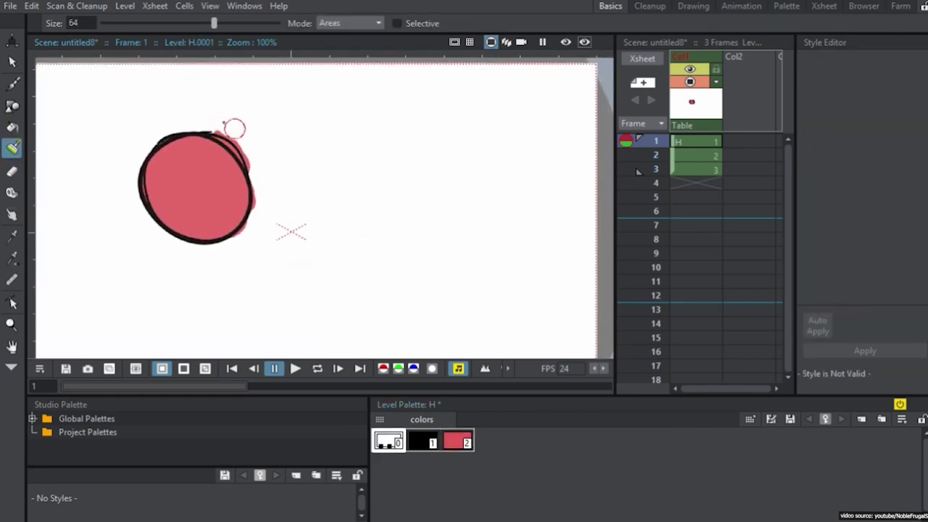
pyautogui.scroll(-2, 243, 250)
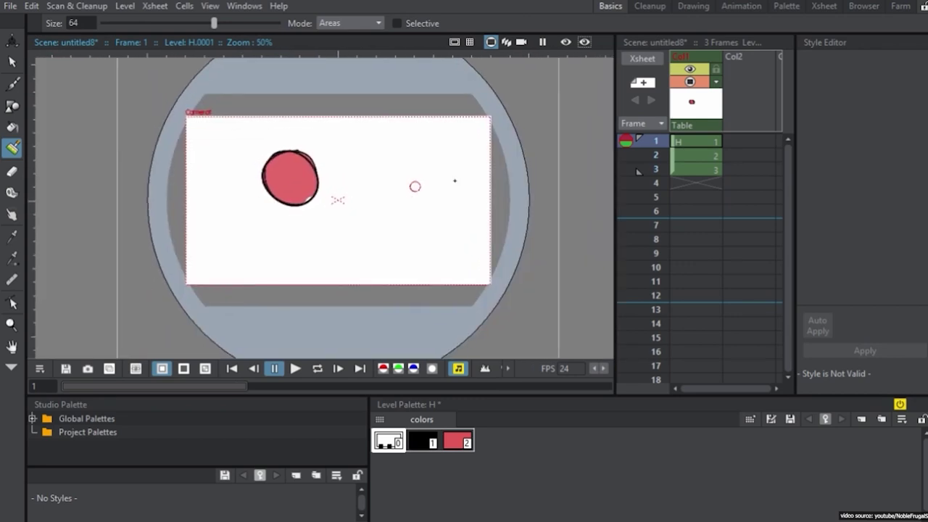
# Step: Fill the balls on frames 2 and 3 with the red color_2 style using the Freehand fill type
pyautogui.click(696, 154)
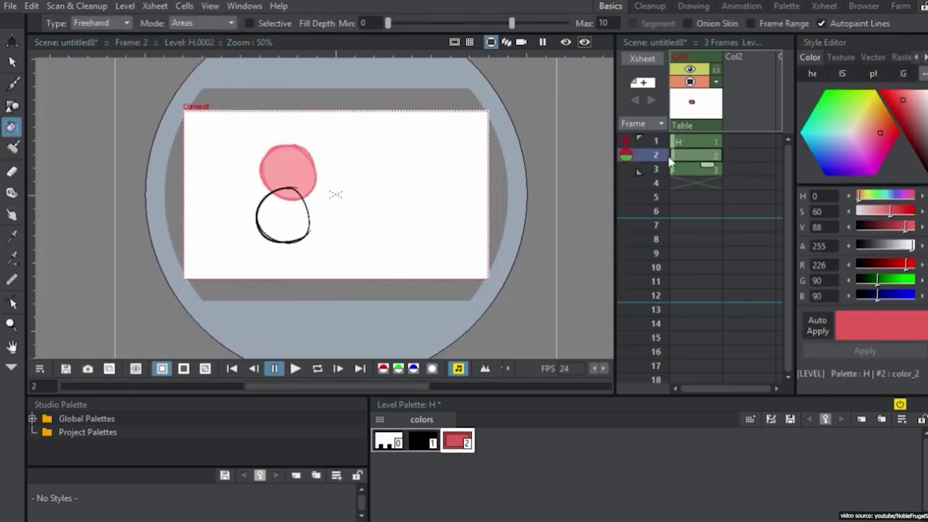
pyautogui.click(683, 168)
pyautogui.click(278, 245)
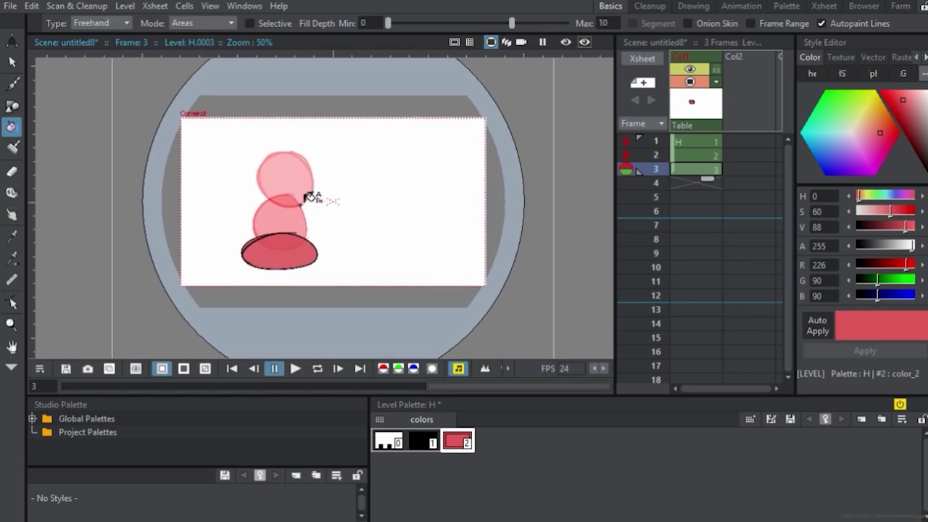
pyautogui.scroll(2, 310, 197)
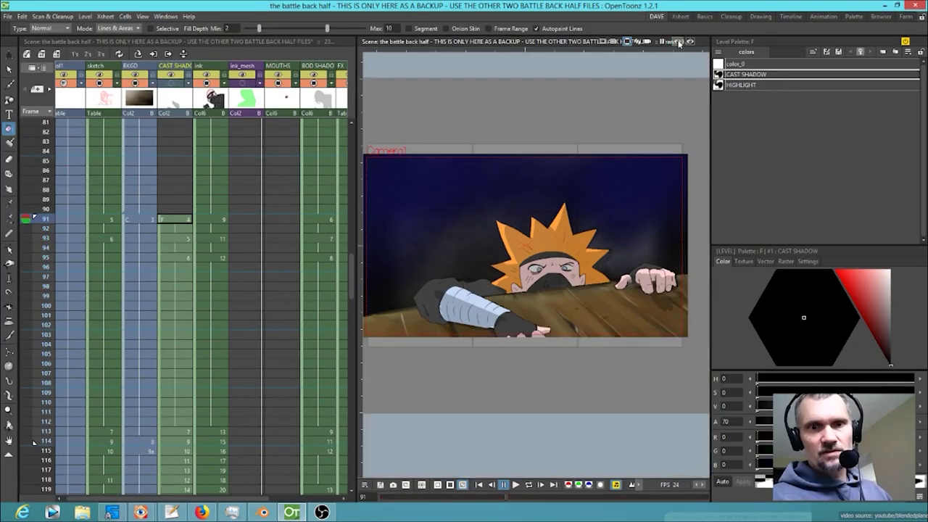
# Step: In the battle scene, preview frame 91 with the body shadow column shown, hide that column and preview the frame again
pyautogui.click(678, 41)
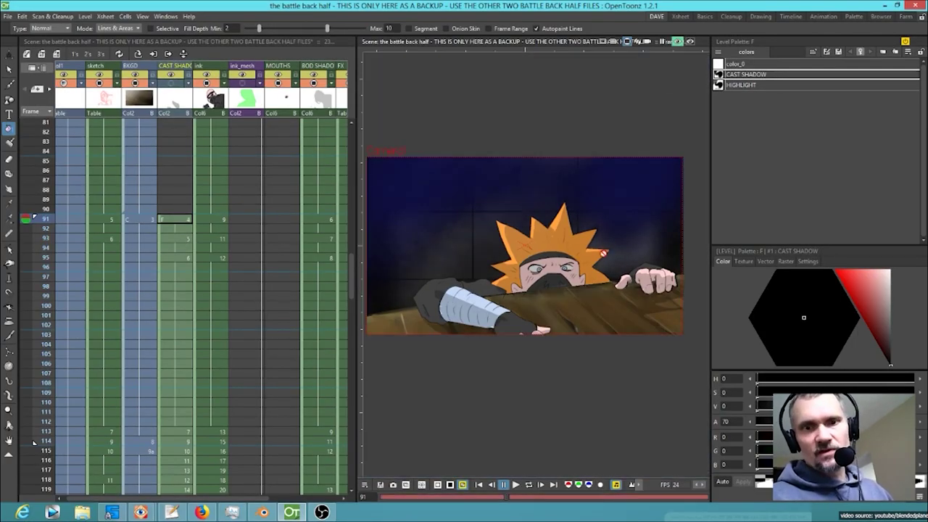
pyautogui.click(677, 41)
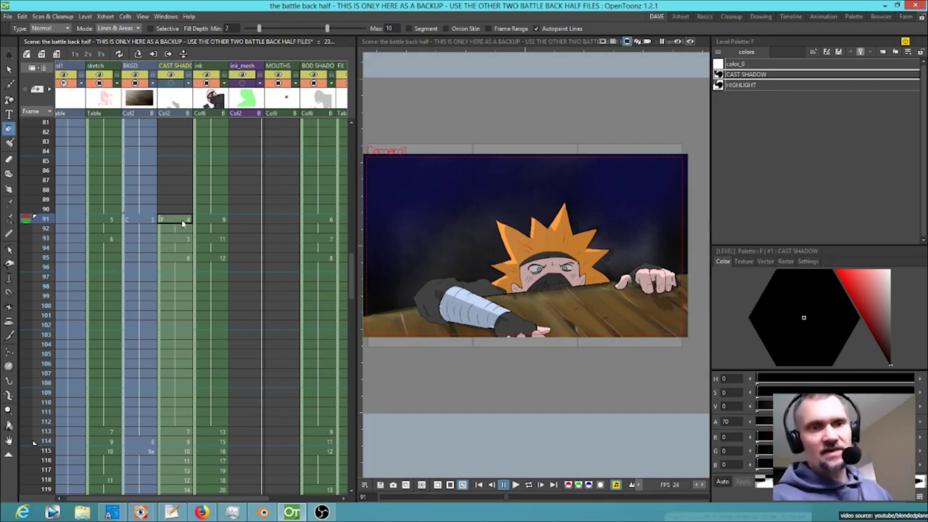
pyautogui.click(322, 73)
pyautogui.click(677, 41)
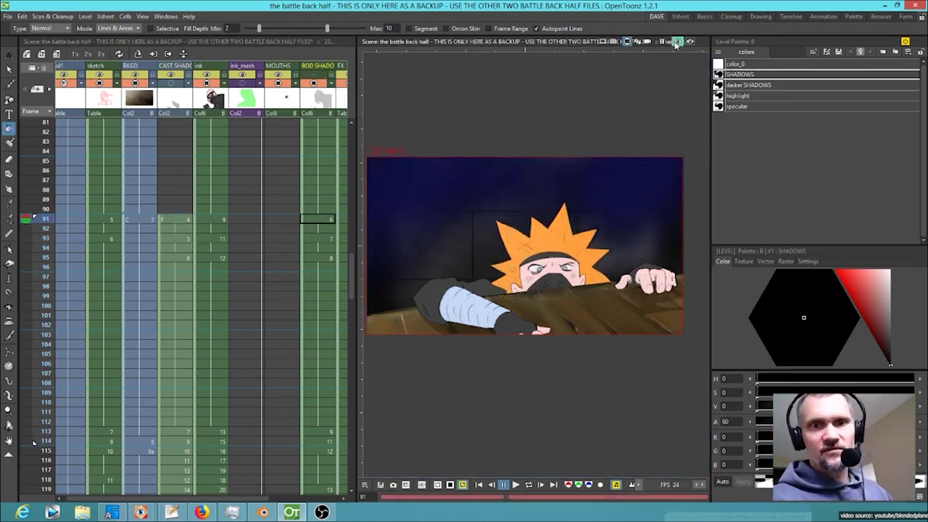
pyautogui.click(678, 42)
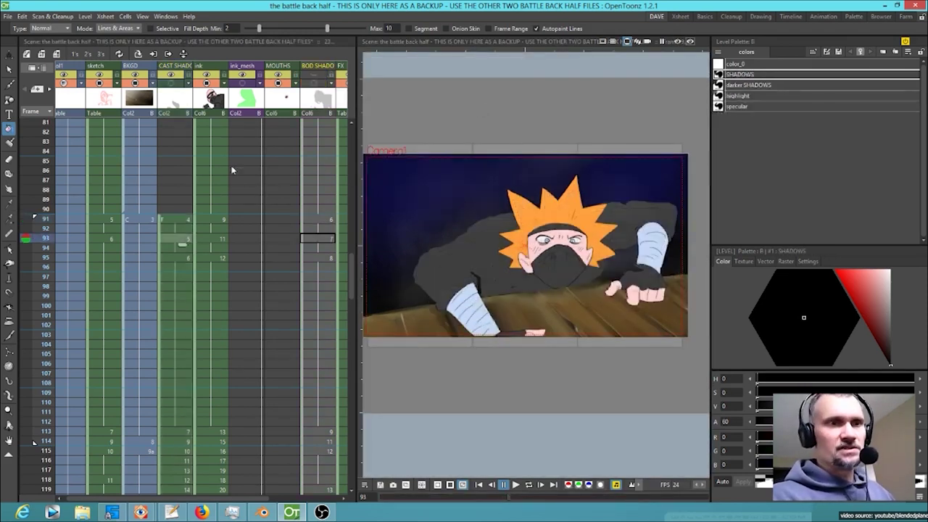
# Step: Select drawing 5 of the cast shadow column at frame 93 for filling
pyautogui.click(182, 238)
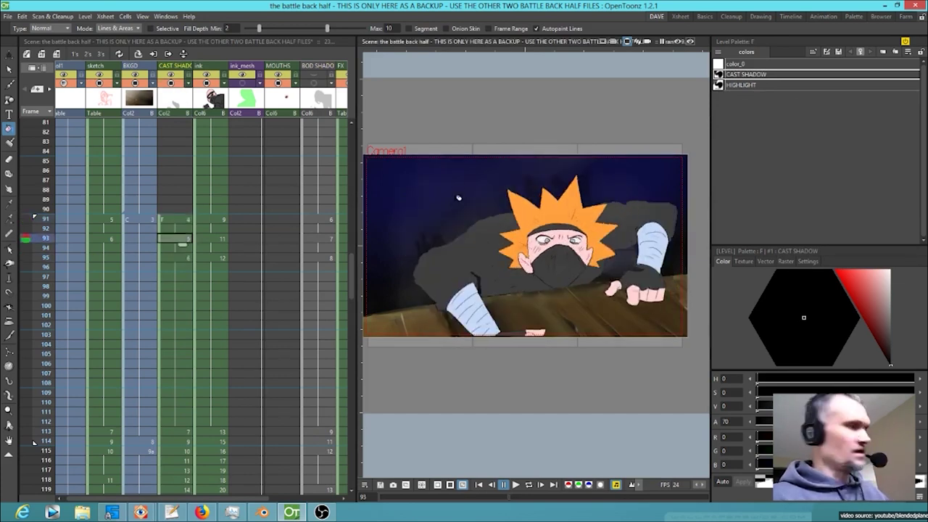
pyautogui.press('a')
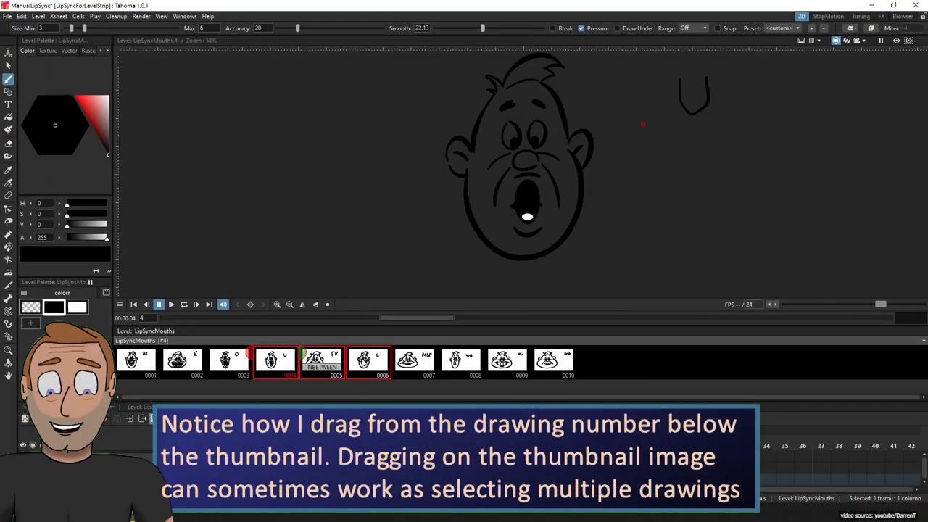
# Step: Switch to Tahoma and move the selected LipSyncMouths drawings from the level strip to the timeline
pyautogui.moveTo(368, 375); pyautogui.dragTo(450, 414)
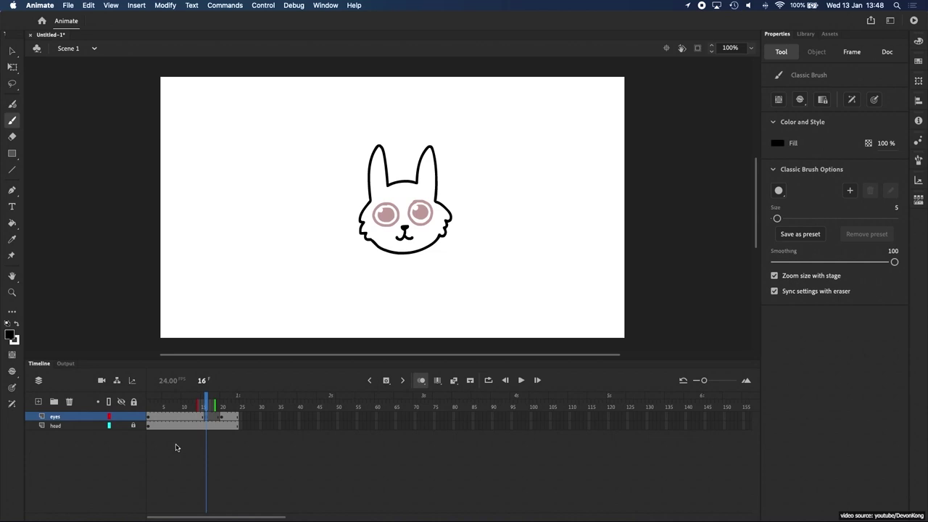
# Step: Switch to Adobe Animate and inspect the rabbit's eyes around frame 15 of the timeline
pyautogui.click(205, 409)
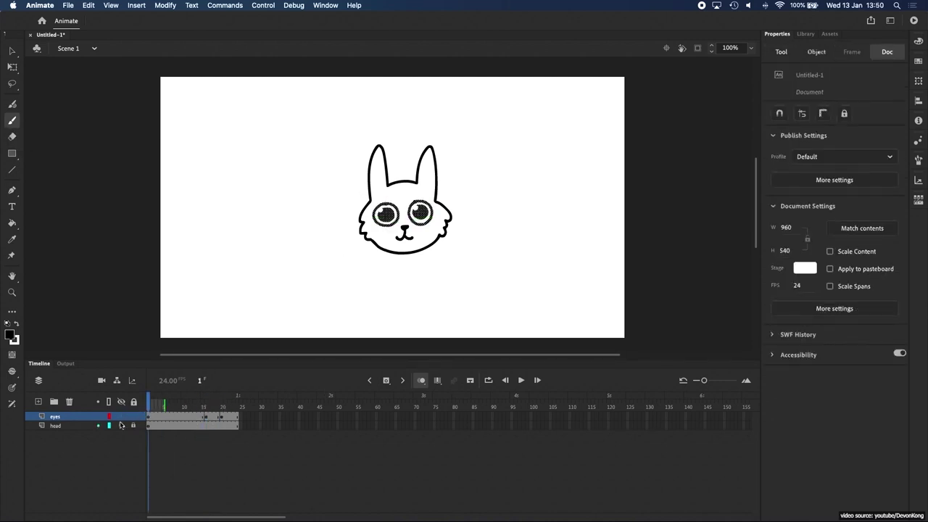
pyautogui.click(199, 410)
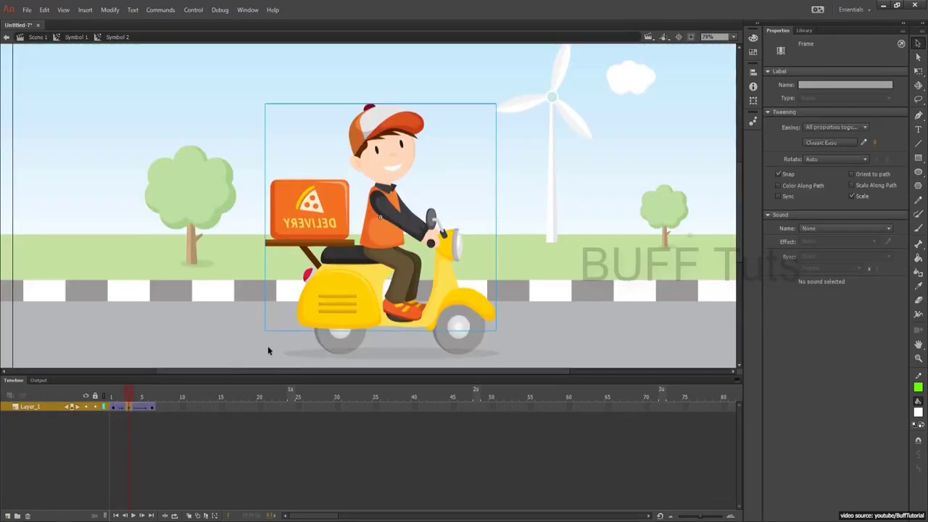
# Step: Play a test movie of the scooter delivery animation and close the preview
pyautogui.hotkey('ctrl', 'Return')
pyautogui.click(911, 6)
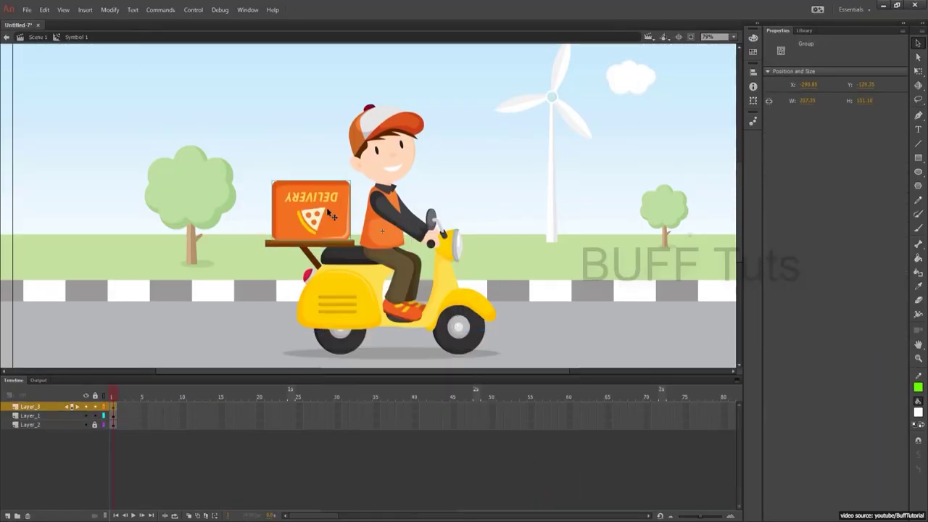
# Step: Flip the scooter's delivery box group so its DELIVERY lettering reads upright, and select the box at frame 13 of Layer_2
pyautogui.rightClick(330, 214)
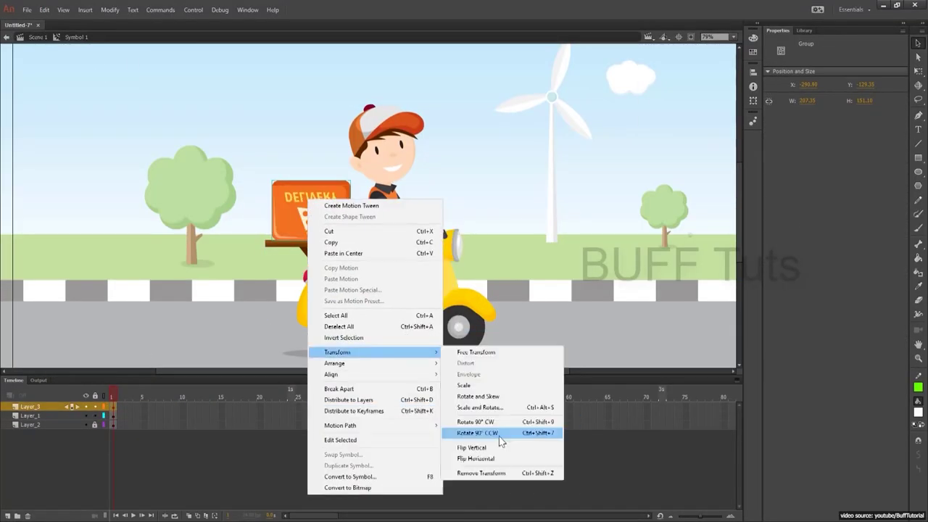
pyautogui.click(497, 433)
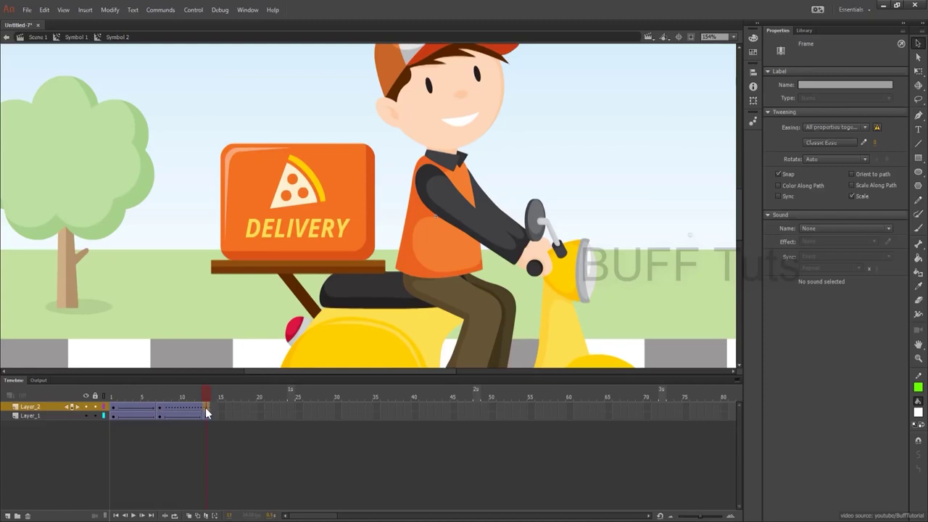
pyautogui.click(356, 203)
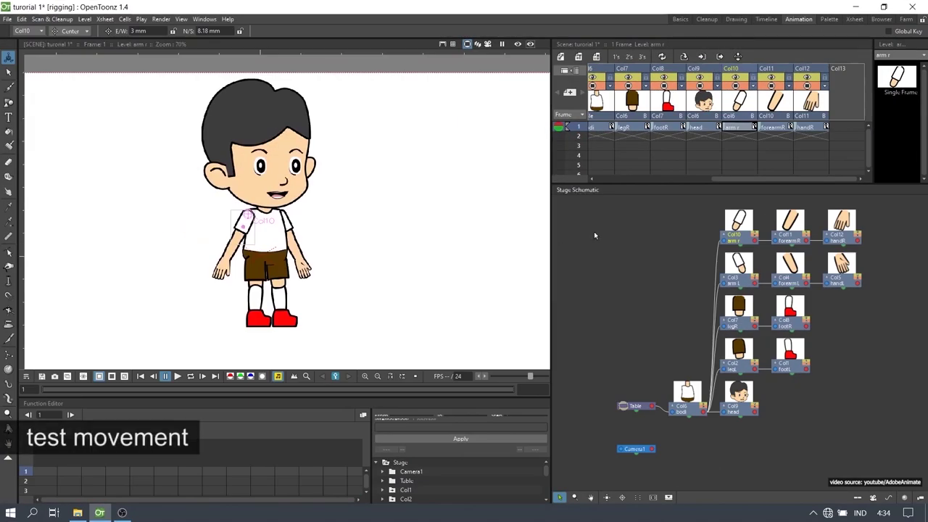
# Step: Switch to OpenToonz, set the Animate tool to Rotation, rotate the boy's arms into a waving pose and select the legL part
pyautogui.click(71, 30)
pyautogui.click(70, 55)
pyautogui.moveTo(217, 268); pyautogui.dragTo(207, 217)
pyautogui.moveTo(293, 235); pyautogui.dragTo(368, 201)
pyautogui.click(279, 271)
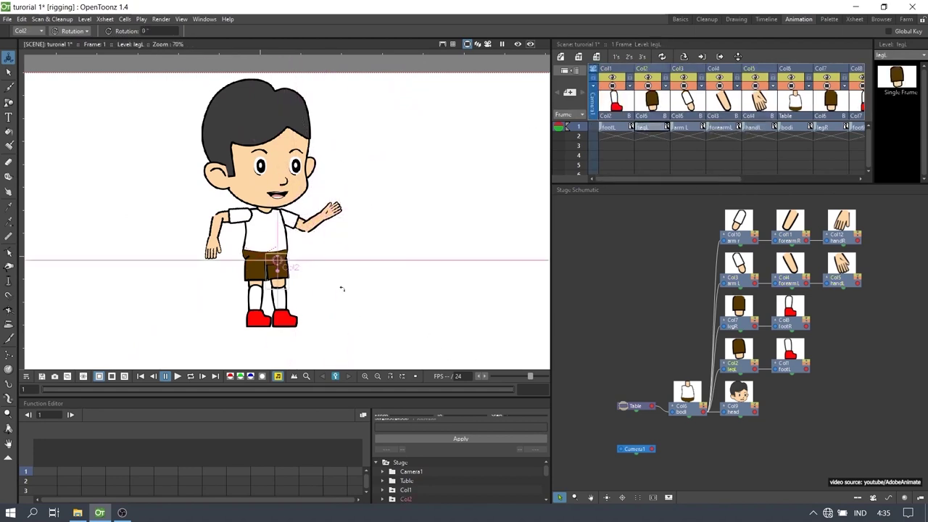
# Step: Rotate the boy's legs and feet apart into a running stride with the Animate tool
pyautogui.moveTo(348, 301); pyautogui.dragTo(321, 283)
pyautogui.moveTo(253, 279); pyautogui.dragTo(363, 238)
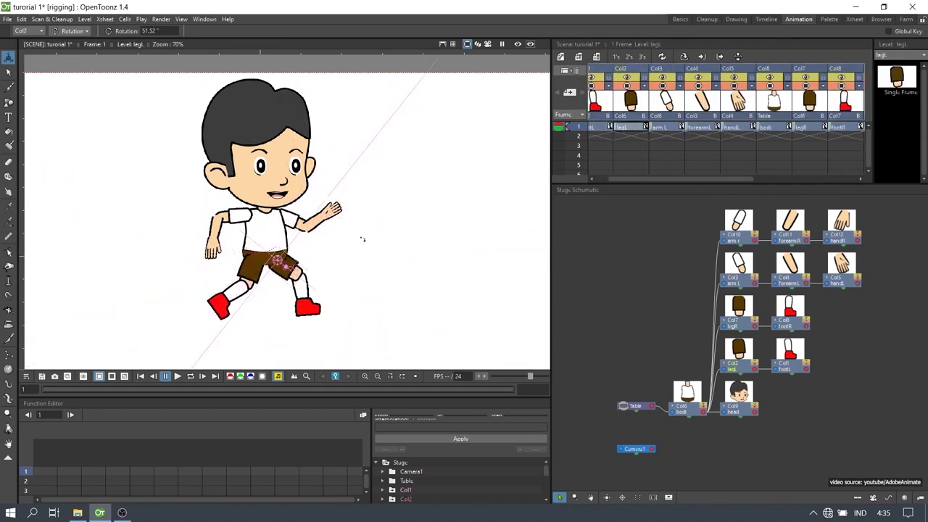
pyautogui.moveTo(258, 130); pyautogui.dragTo(369, 214)
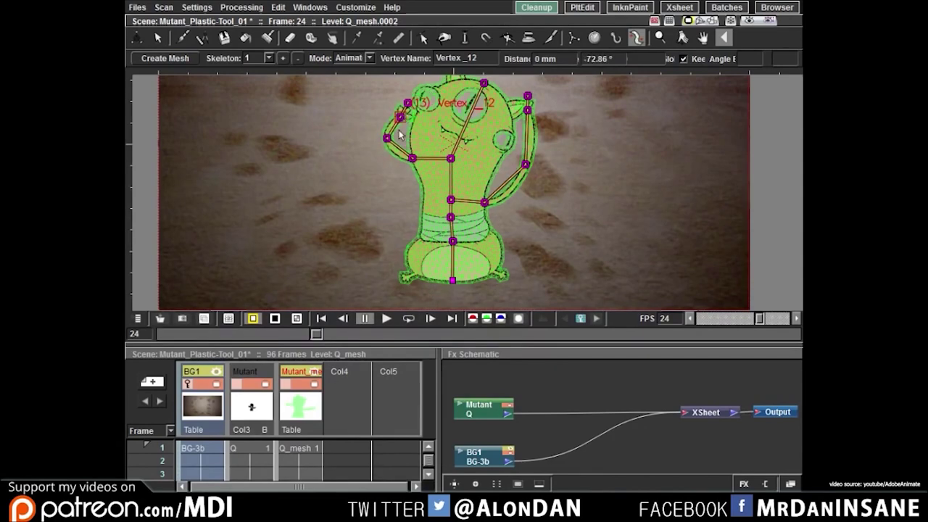
# Step: Switch to the Mutant_Plastic-Tool_01 scene and adjust Vertex _12 on the mutant's raised hand at frame 24
pyautogui.moveTo(413, 111); pyautogui.dragTo(409, 113)
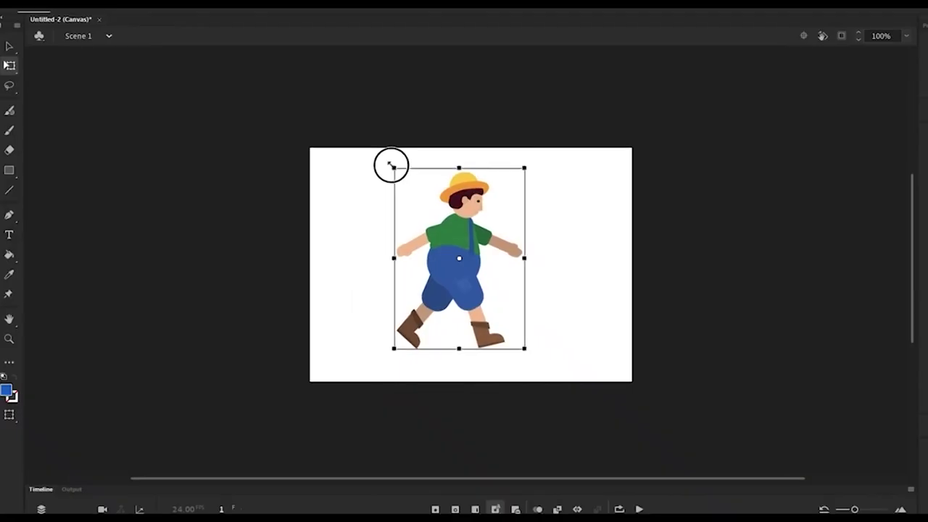
# Step: Switch to Adobe Animate, open the farmer character for editing and select his Arm_L movie clip
pyautogui.click(461, 254)
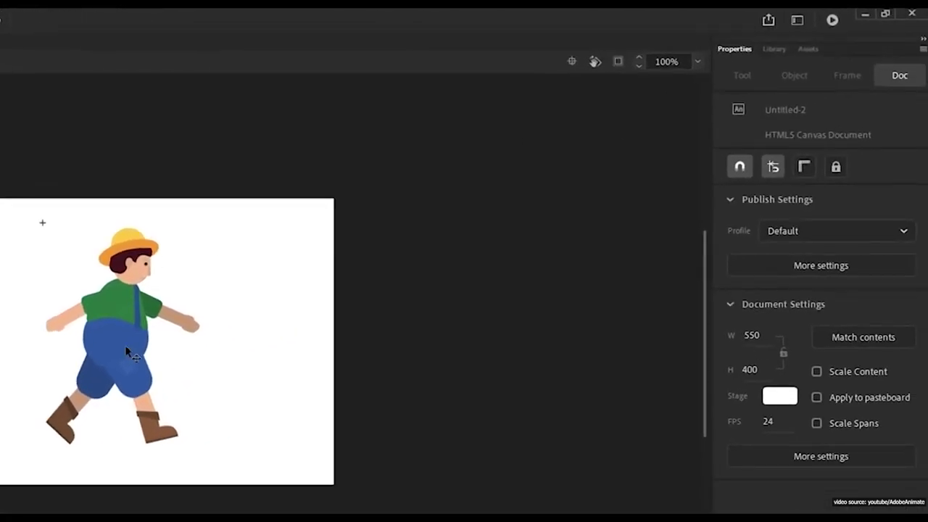
pyautogui.click(108, 335)
pyautogui.click(109, 334)
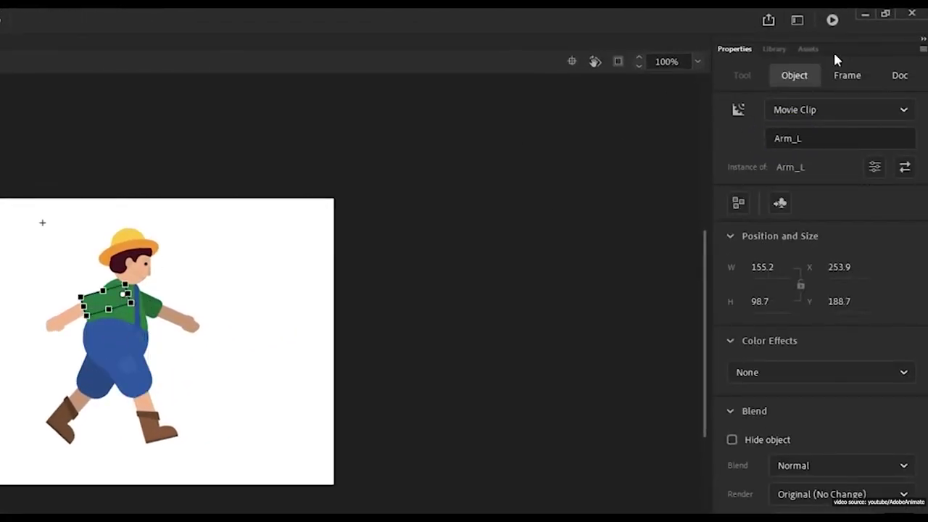
# Step: Filter the animated assets to Rigs, apply the side walk rig to the farmer and scrub through the walk on Layer_1
pyautogui.click(802, 48)
pyautogui.click(703, 153)
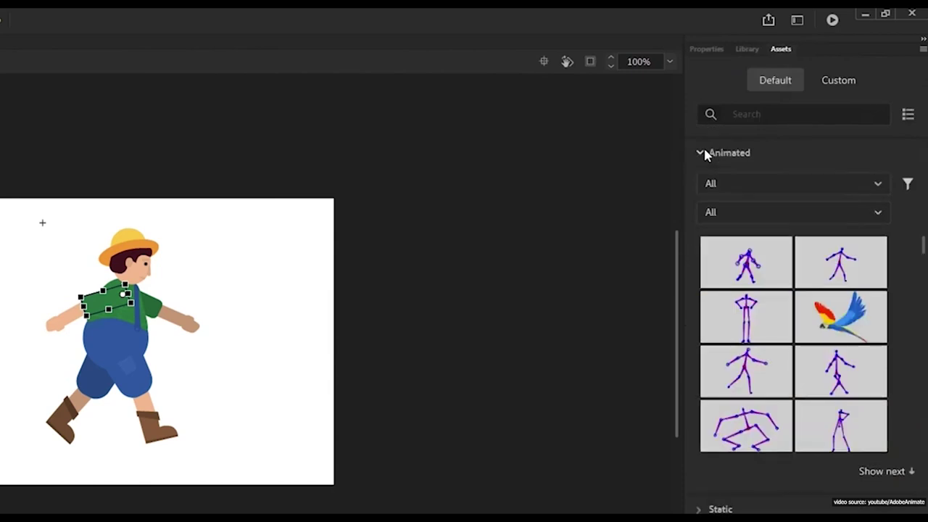
pyautogui.click(745, 211)
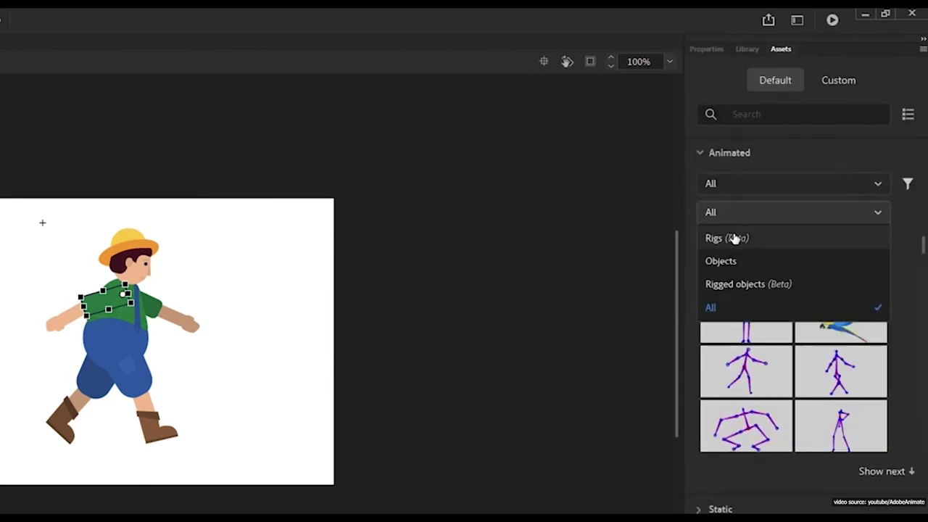
pyautogui.click(733, 238)
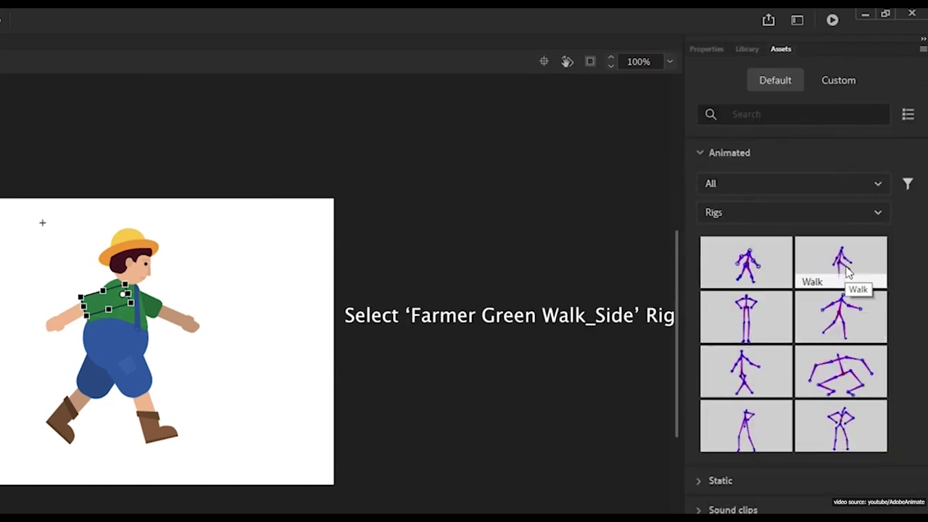
pyautogui.moveTo(841, 308); pyautogui.dragTo(148, 326)
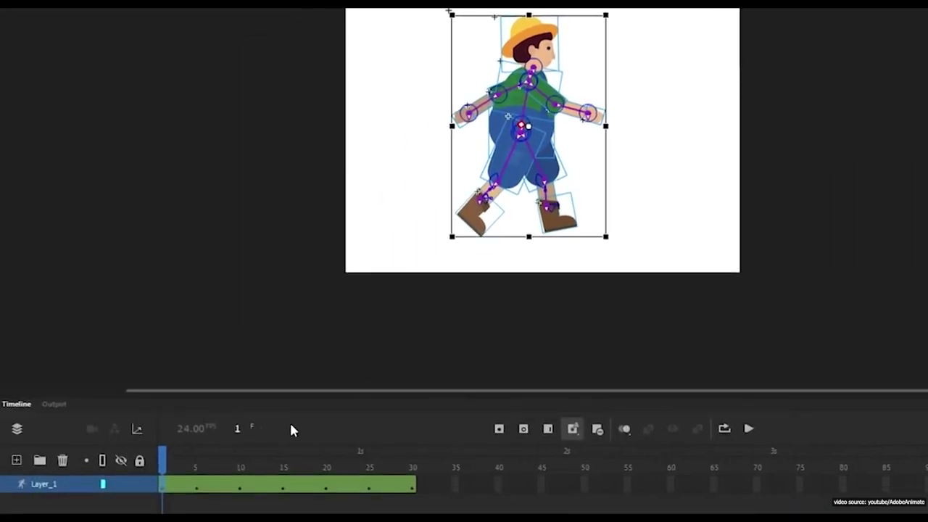
pyautogui.moveTo(179, 451); pyautogui.dragTo(385, 454)
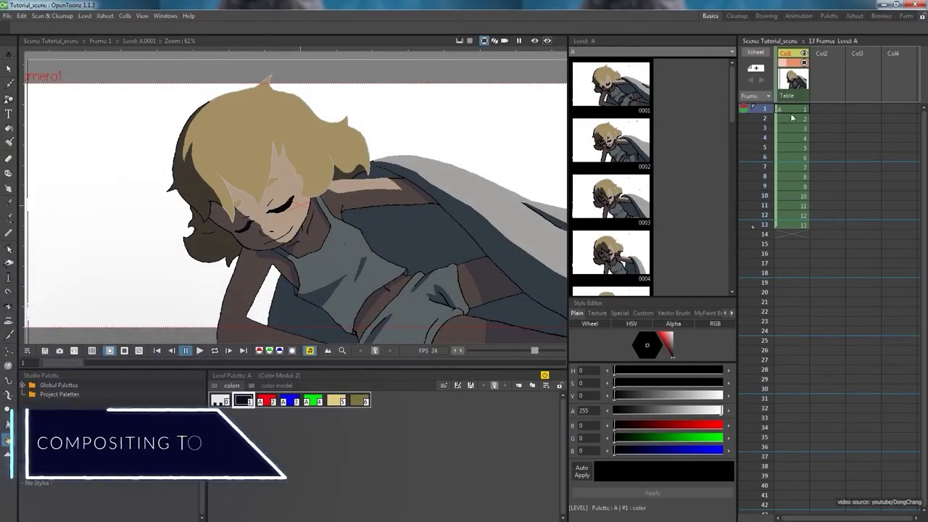
# Step: Switch to the OpenToonz scene Tutorial_scene and reframe level A's first three drawings to 2's and the remaining drawings to 3's
pyautogui.rightClick(805, 110)
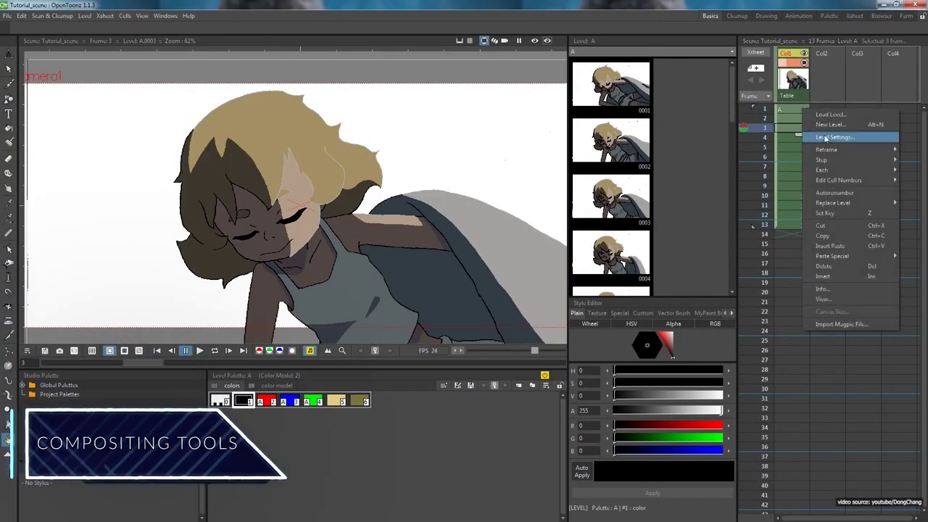
pyautogui.moveTo(826, 150)
pyautogui.click(757, 161)
pyautogui.rightClick(806, 251)
pyautogui.moveTo(855, 292)
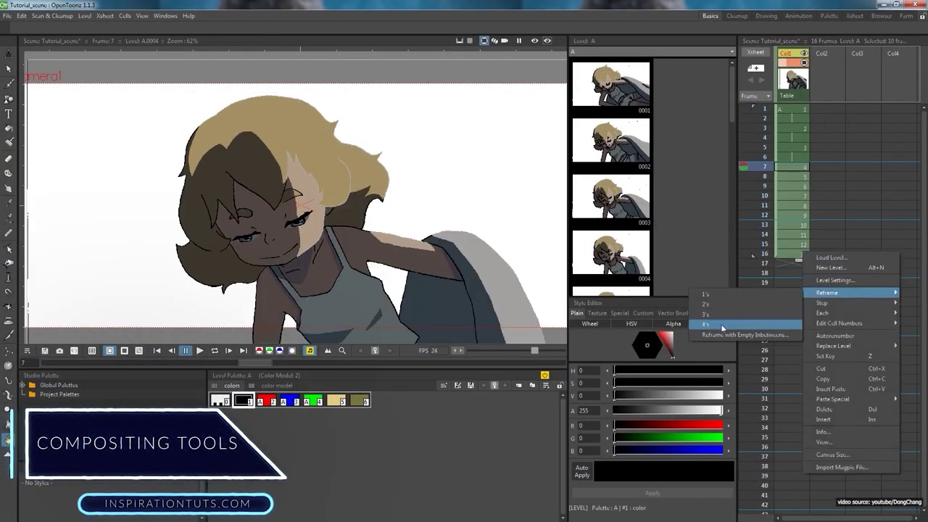
pyautogui.click(720, 316)
# Step: Extend the hold of level A's last drawing to frame 58 and return to frame 1
pyautogui.scroll(-5, 842, 338)
pyautogui.click(801, 216)
pyautogui.moveTo(805, 271); pyautogui.dragTo(798, 431)
pyautogui.scroll(5, 798, 363)
pyautogui.click(797, 109)
# Step: Open the File Browser window
pyautogui.click(165, 15)
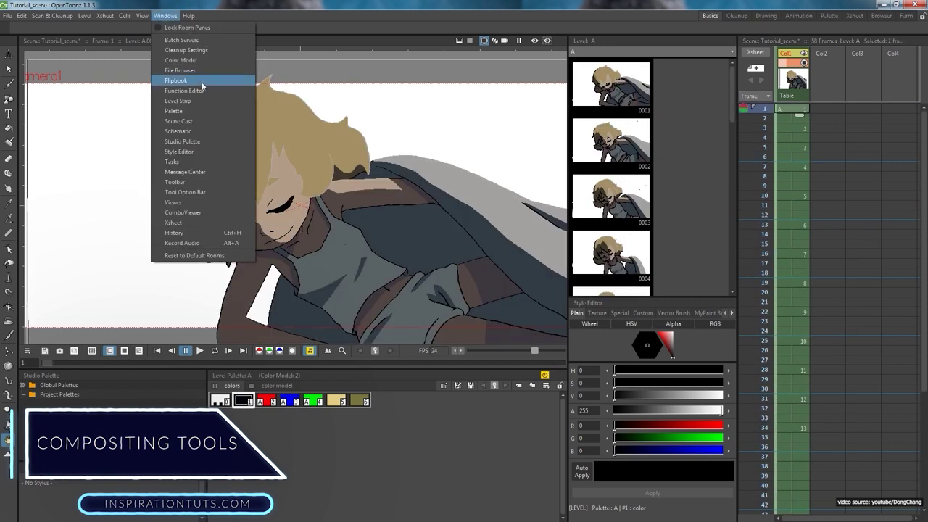
pyautogui.click(180, 69)
pyautogui.click(483, 404)
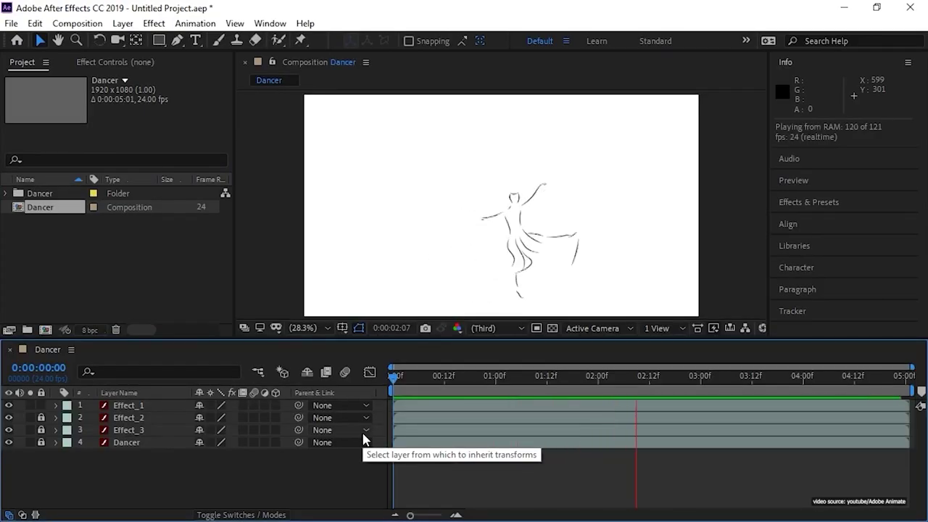
# Step: Switch to After Effects and pause and replay the preview of the Dancer composition
pyautogui.press('space')
pyautogui.press('space')
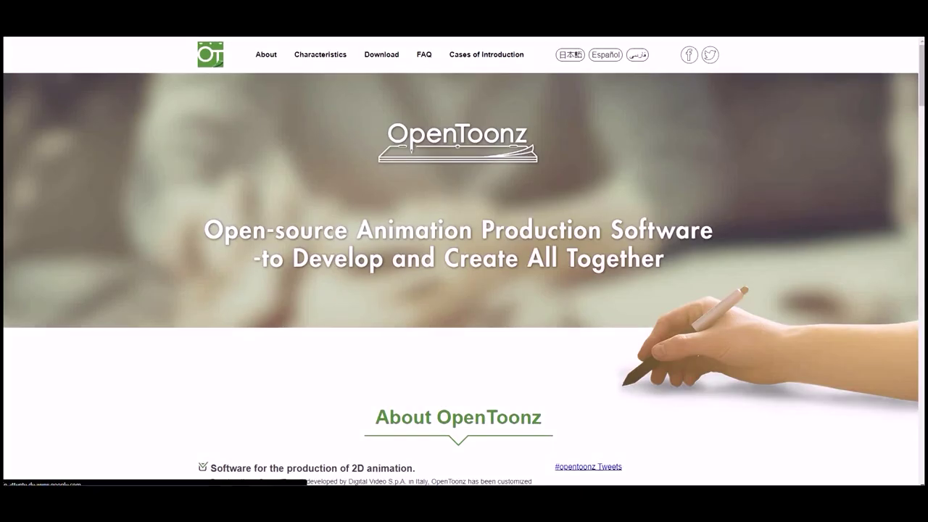
# Step: Switch to the OpenToonz website and look through its licensing terms, characteristics, effects, download options and FAQ
pyautogui.scroll(-3, 464, 290)
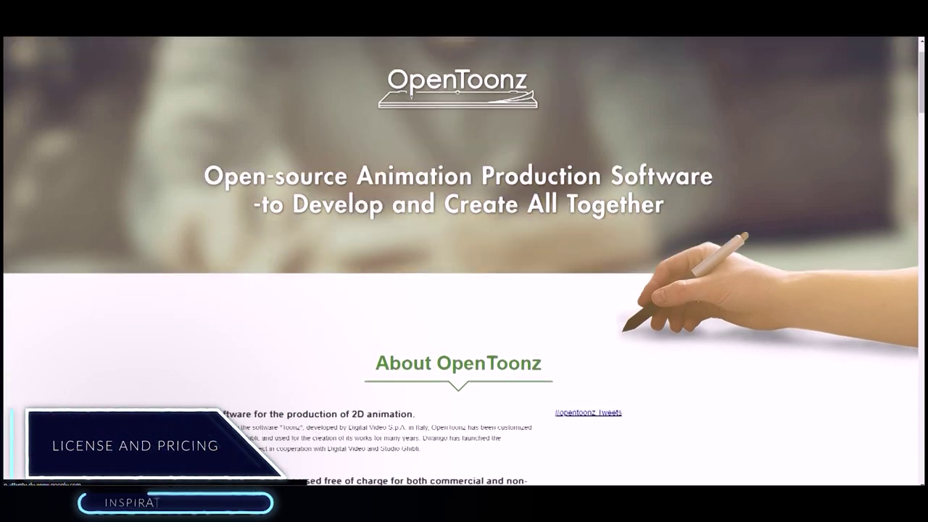
pyautogui.scroll(-3, 464, 261)
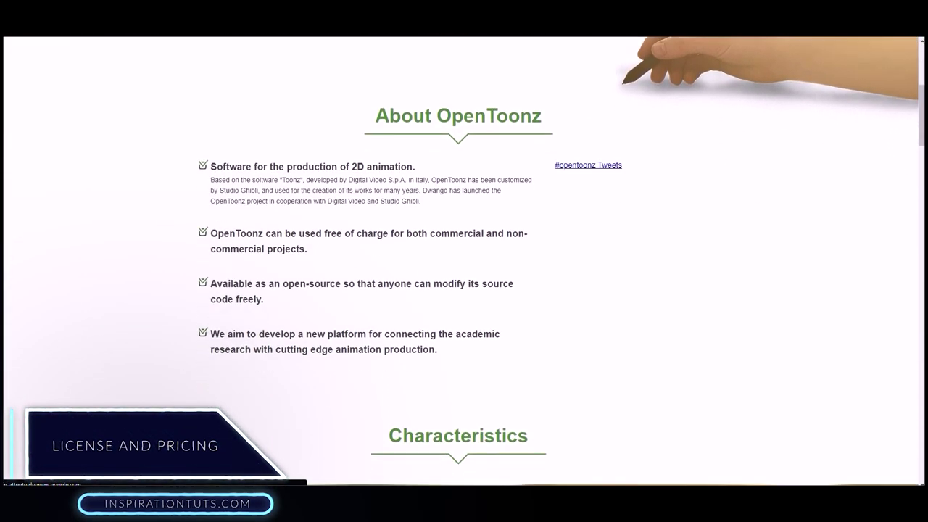
pyautogui.scroll(-2, 464, 261)
pyautogui.scroll(-15, 464, 290)
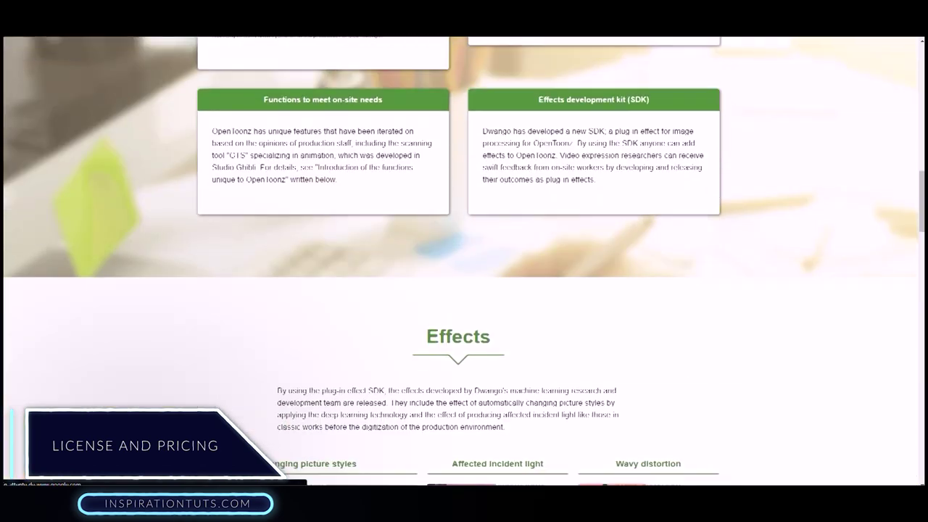
pyautogui.scroll(-15, 464, 290)
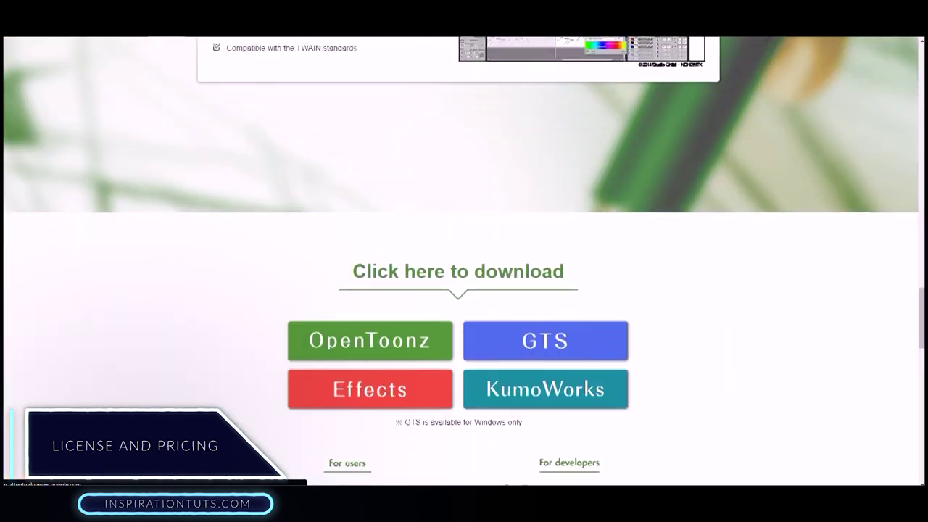
pyautogui.scroll(-5, 464, 290)
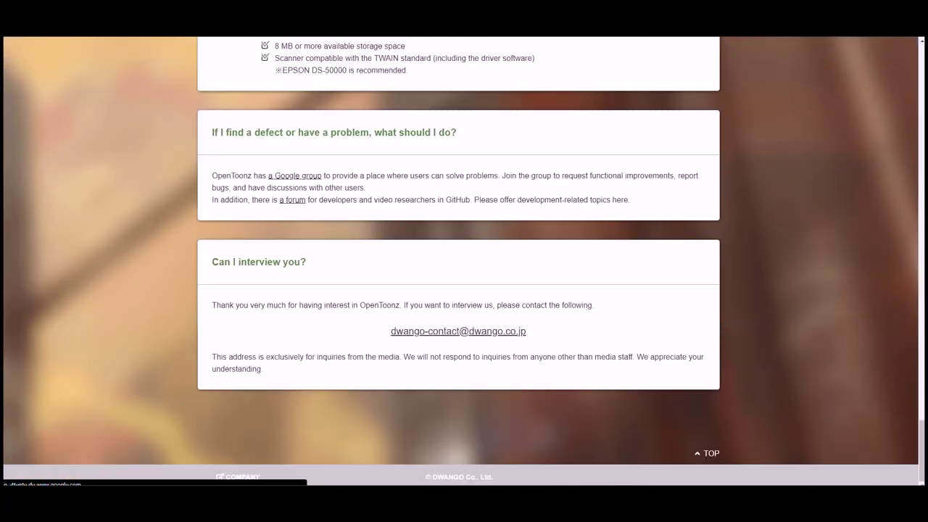
pyautogui.press('Home')
pyautogui.scroll(-15, 464, 290)
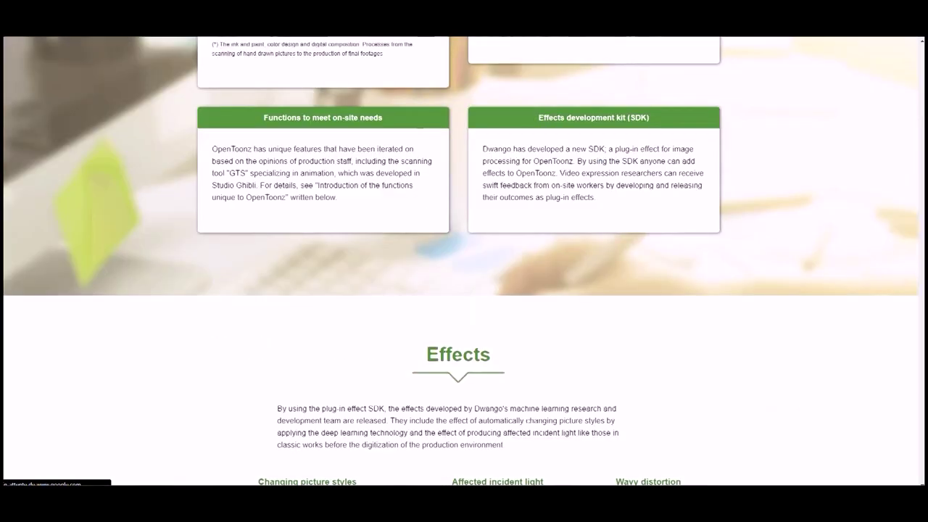
pyautogui.scroll(-1, 464, 290)
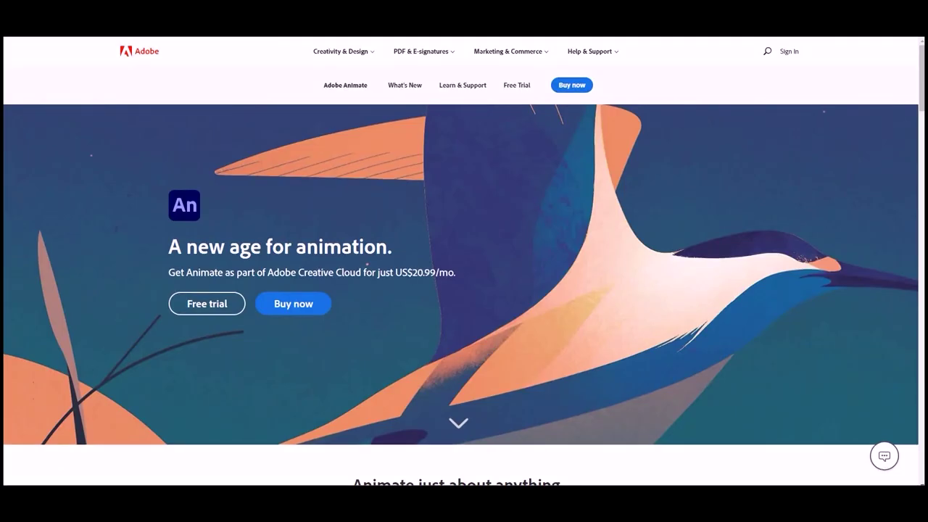
# Step: Switch to the Adobe Animate product page and examine its features and Creative Cloud plan prices, ending back at the page's start
pyautogui.scroll(-1, 464, 275)
pyautogui.scroll(1, 464, 276)
pyautogui.scroll(-2, 464, 275)
pyautogui.scroll(-4, 464, 276)
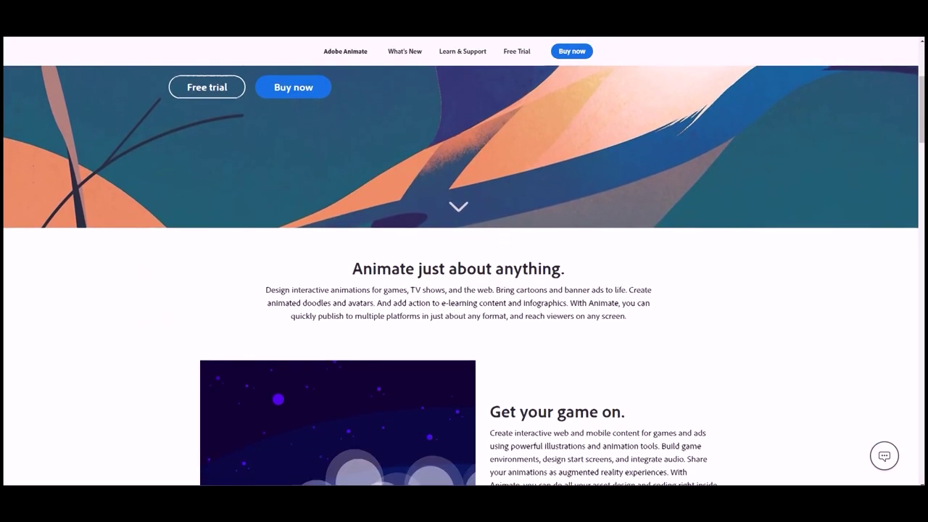
pyautogui.scroll(-6, 464, 275)
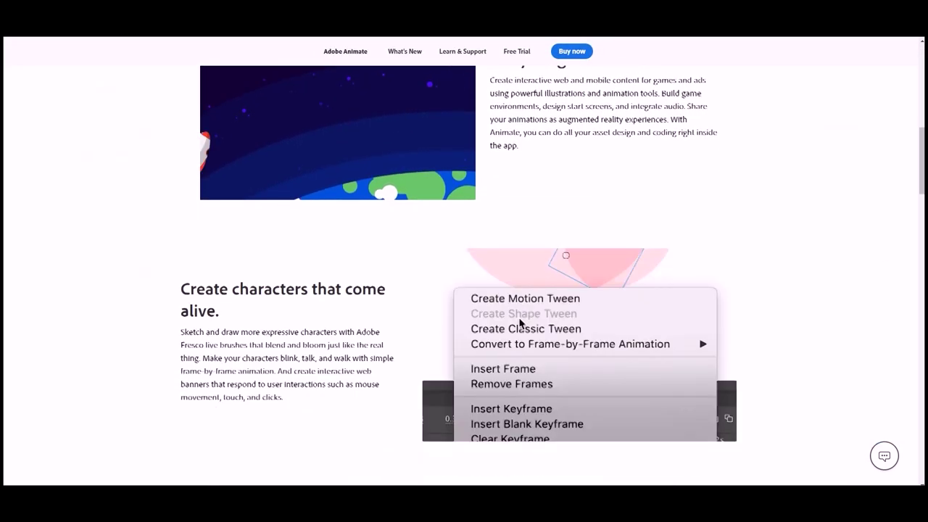
pyautogui.scroll(-3, 464, 275)
pyautogui.scroll(-12, 463, 275)
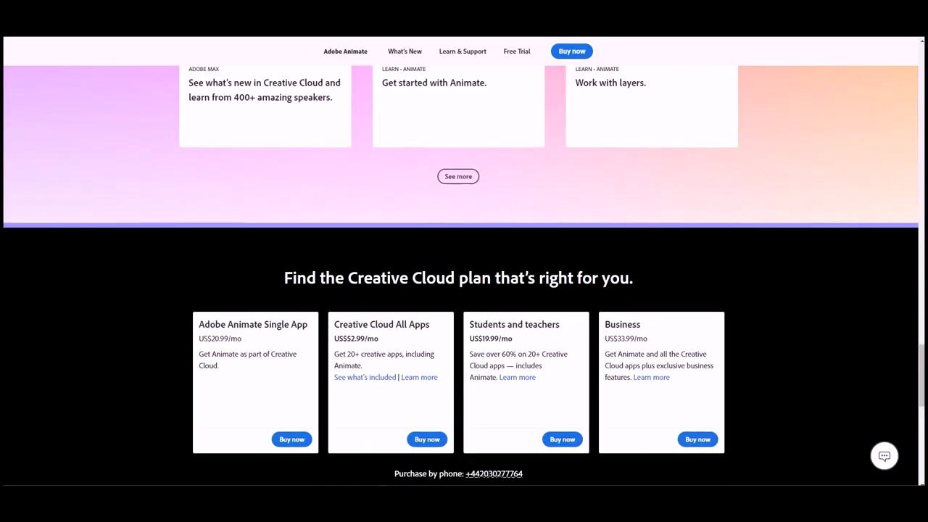
pyautogui.scroll(-7, 464, 275)
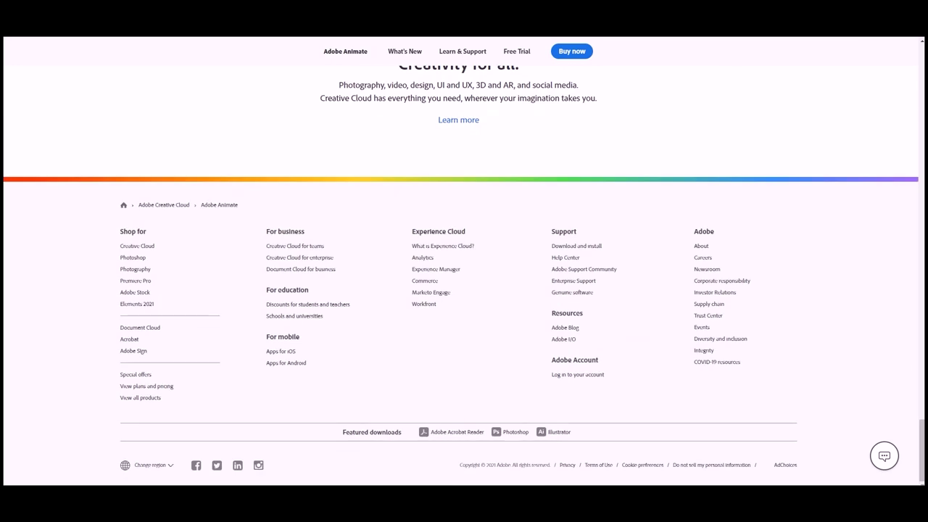
pyautogui.scroll(20, 464, 276)
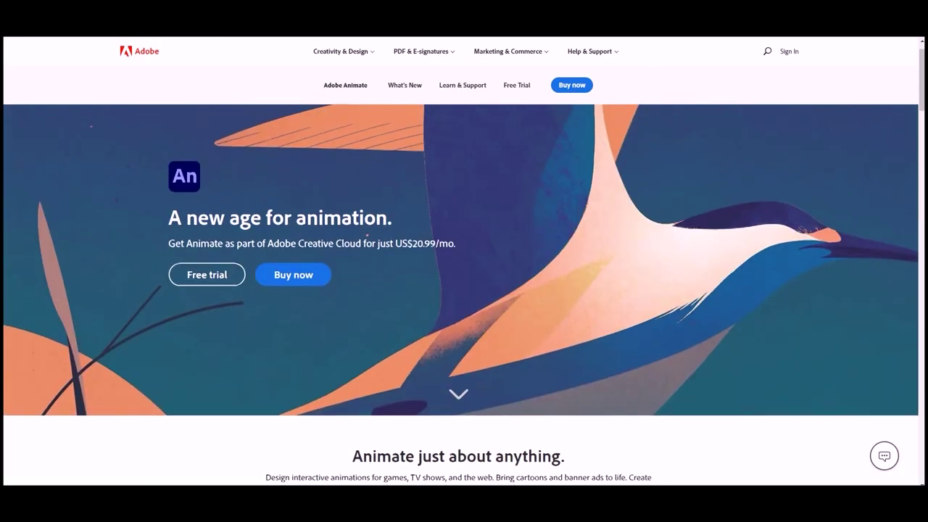
pyautogui.scroll(1, 464, 276)
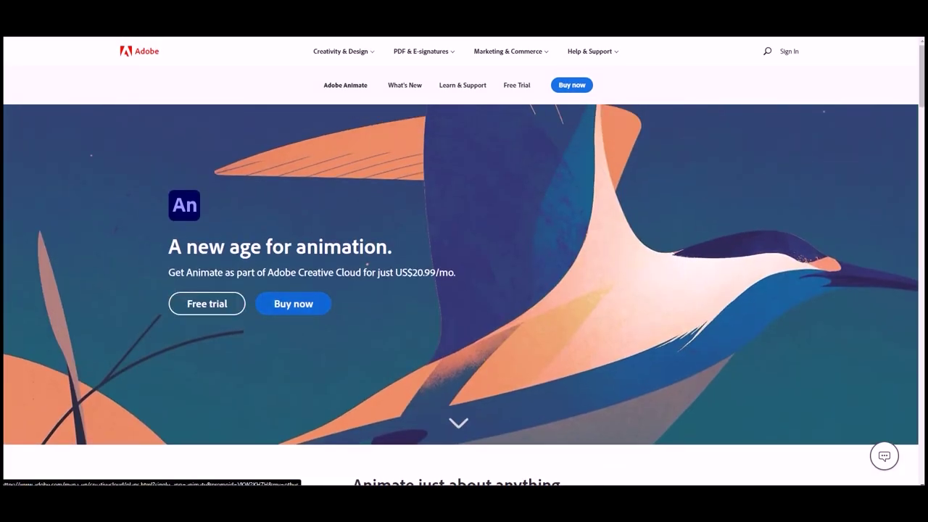